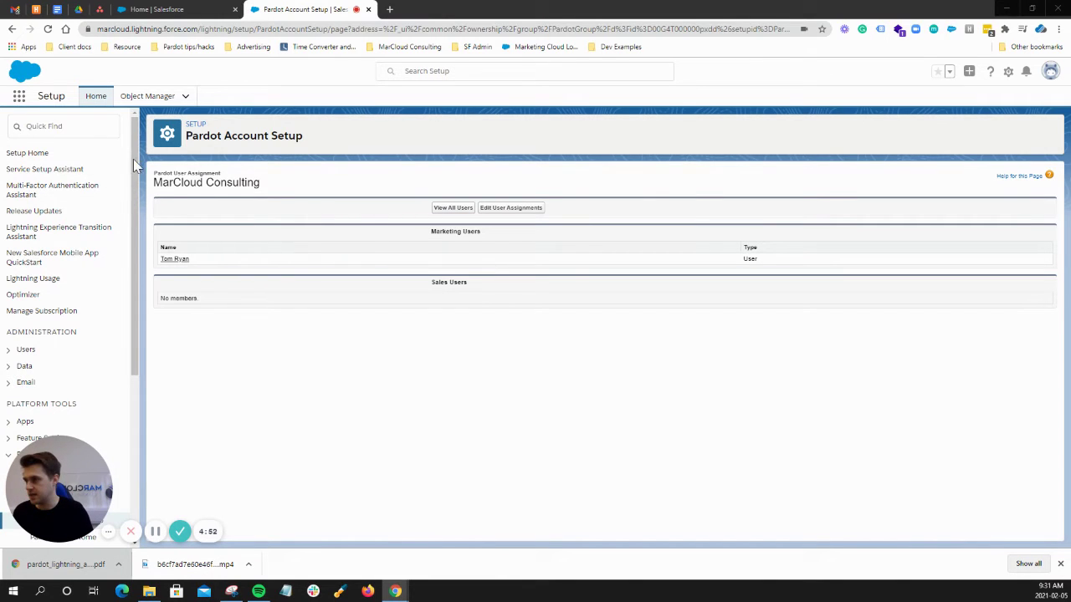
Search setup for "manage", go to Manage Connected Apps and open the b2bma_canvas connected app.
click(93, 126)
text(manage)
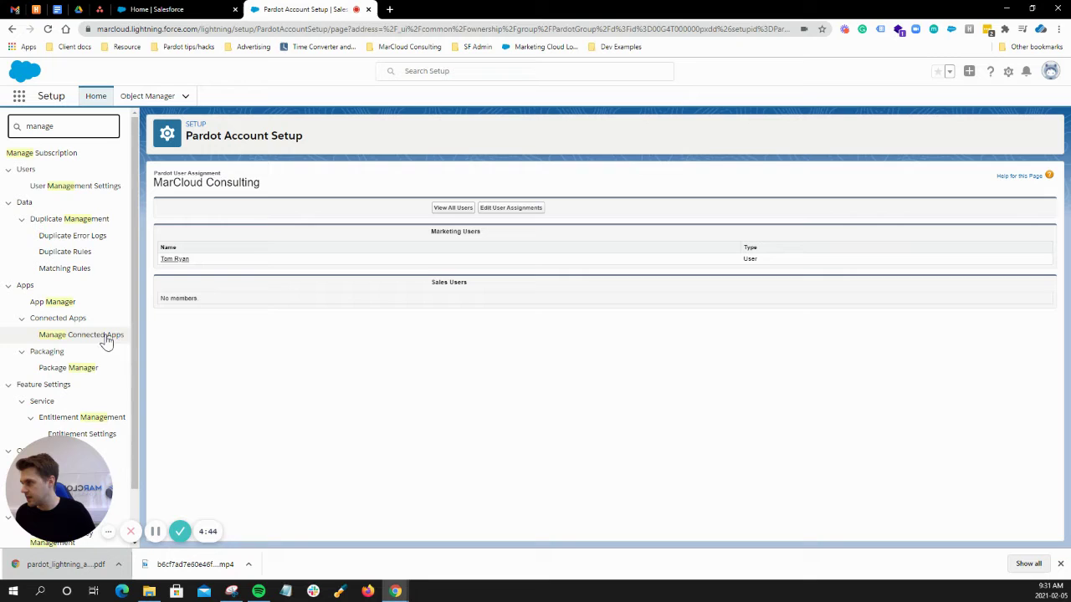
click(80, 336)
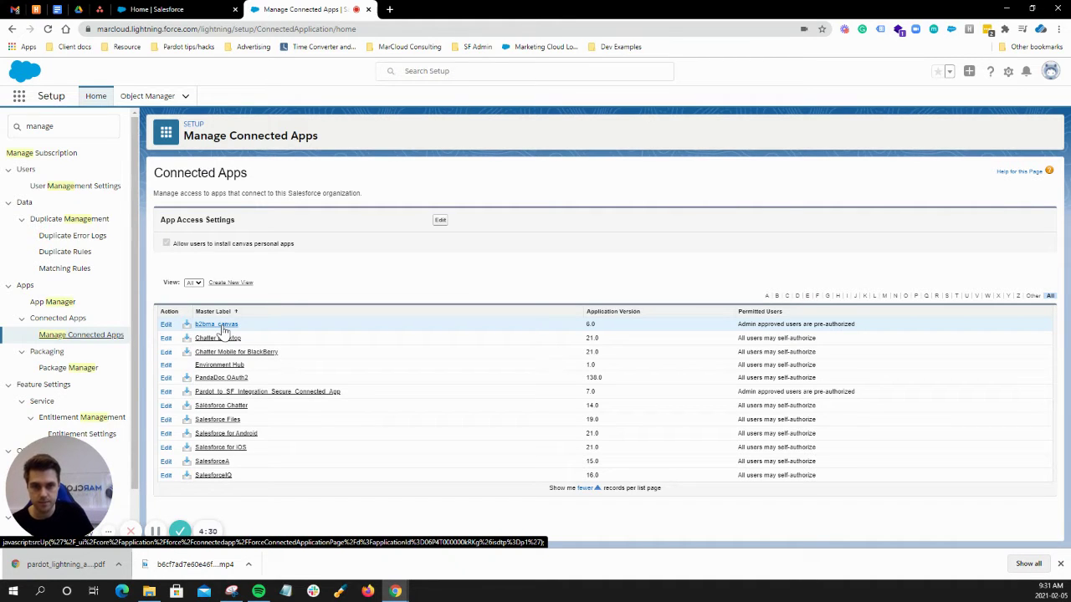
click(219, 326)
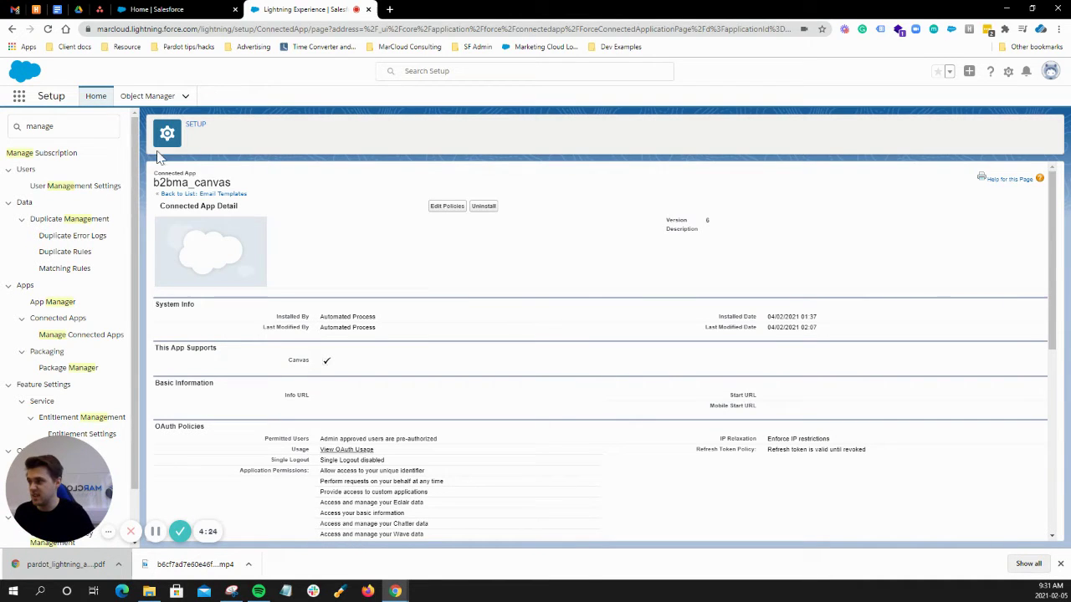
Review the b2bma_canvas app's details down to its Profiles section and open its profile assignment.
drag(160, 183, 220, 182)
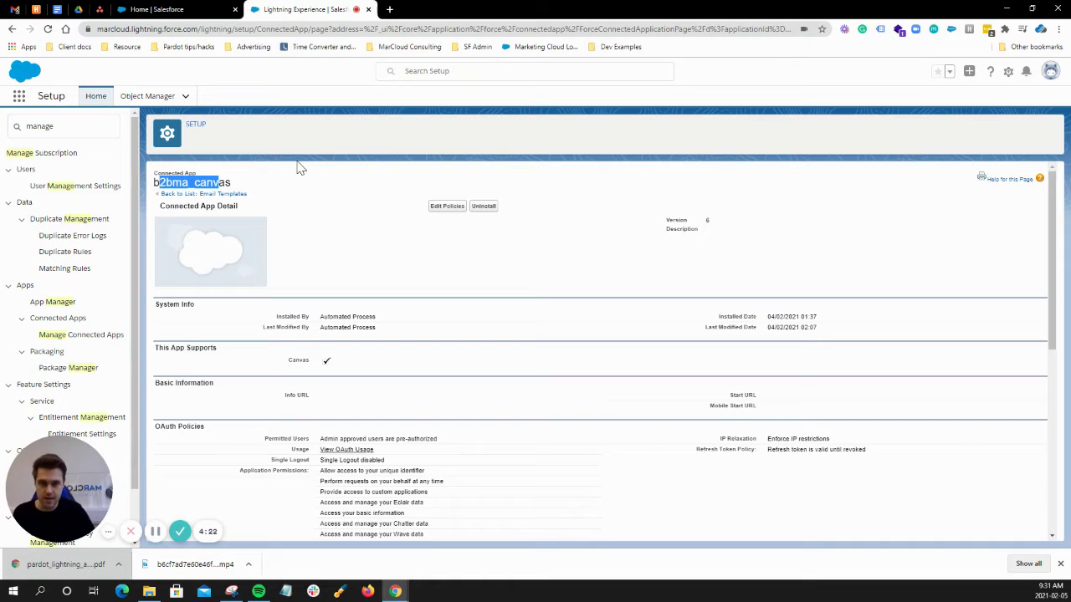
click(344, 170)
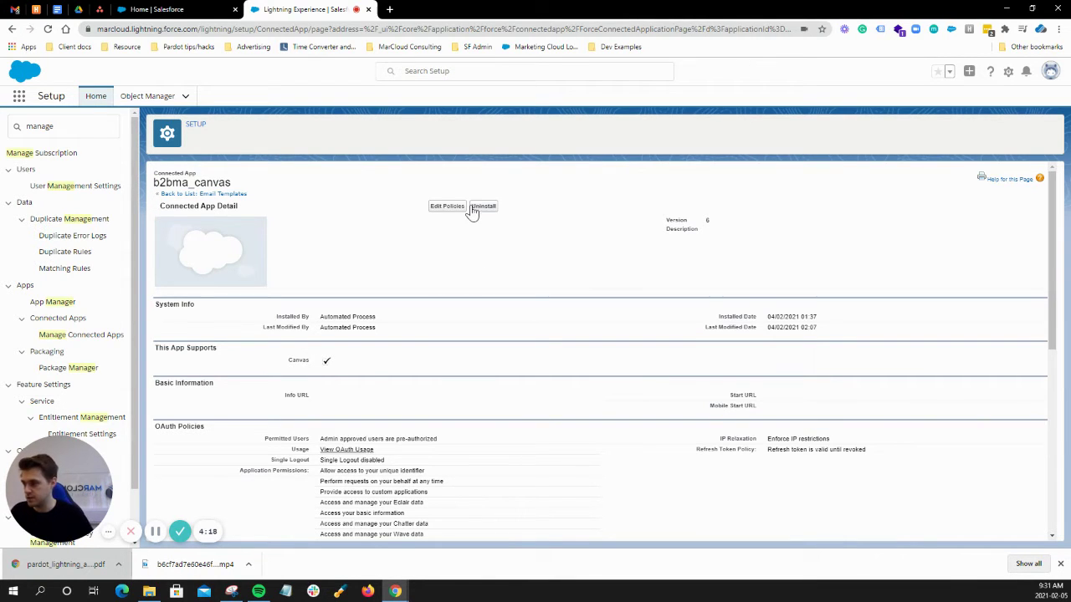
scroll(471, 210, down, 5)
scroll(346, 348, down, 1)
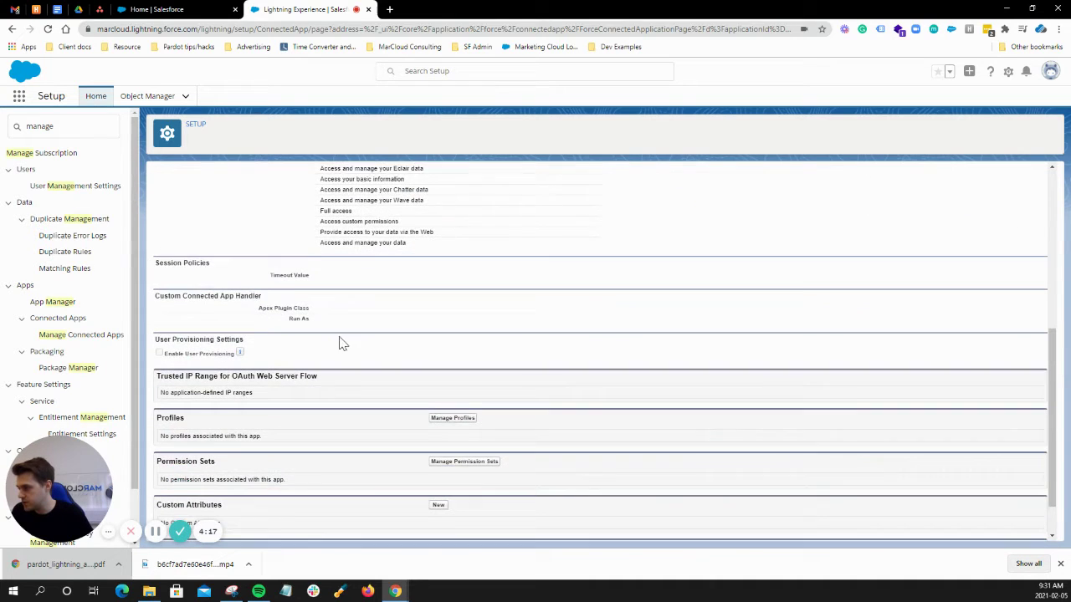
double_click(160, 418)
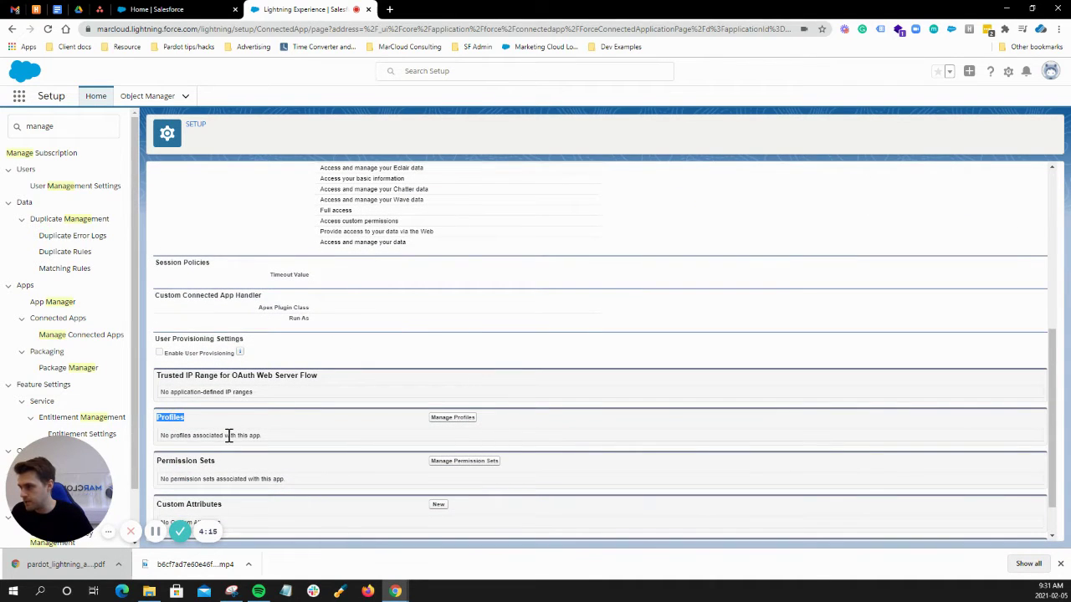
drag(192, 435, 263, 436)
click(256, 437)
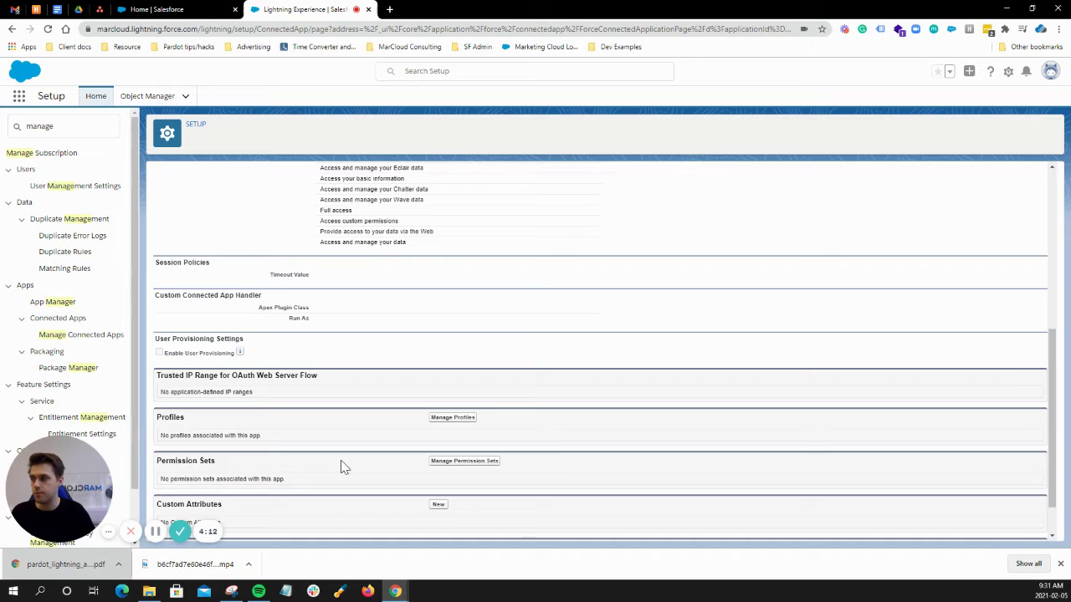
click(456, 421)
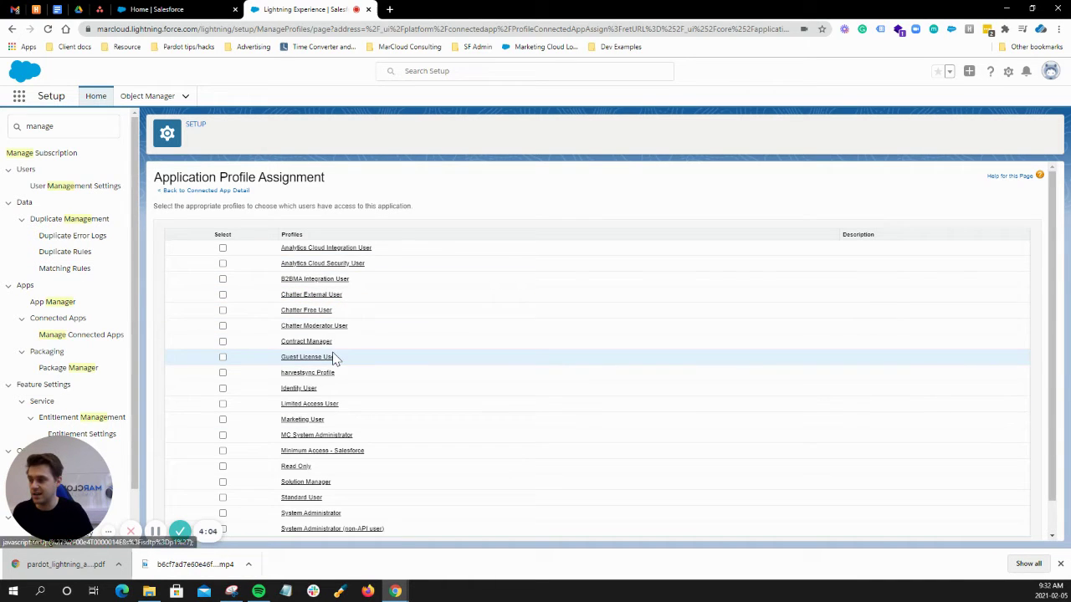
Select the Marketing User, System Administrator, System Administrator (non-API user), Standard User, Minimum Access - Salesforce, MC System Administrator, Identity User and Limited Access User profiles.
scroll(257, 359, down, 1)
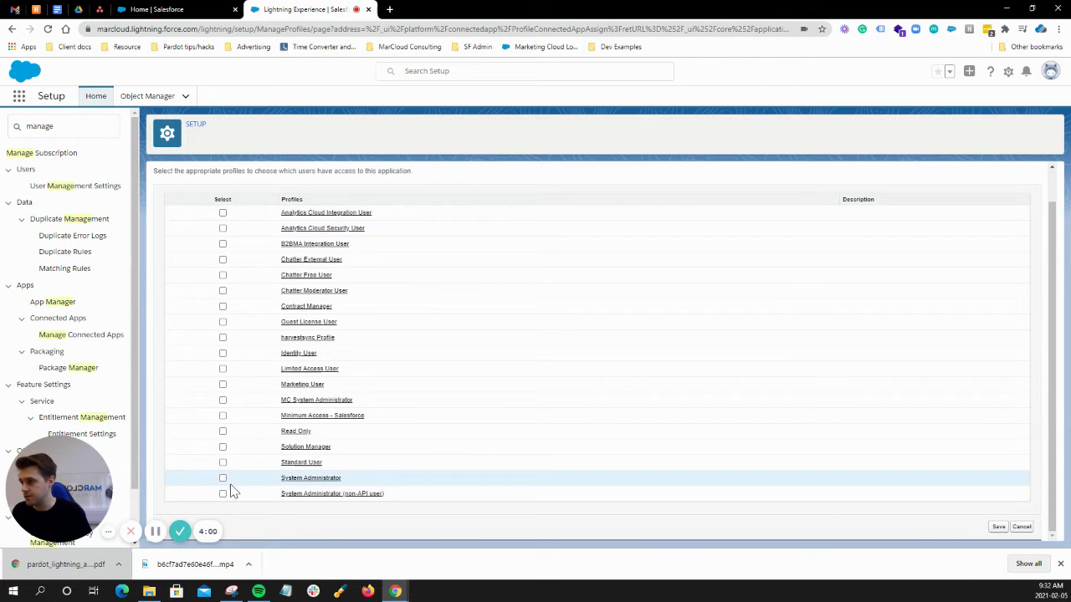
click(223, 384)
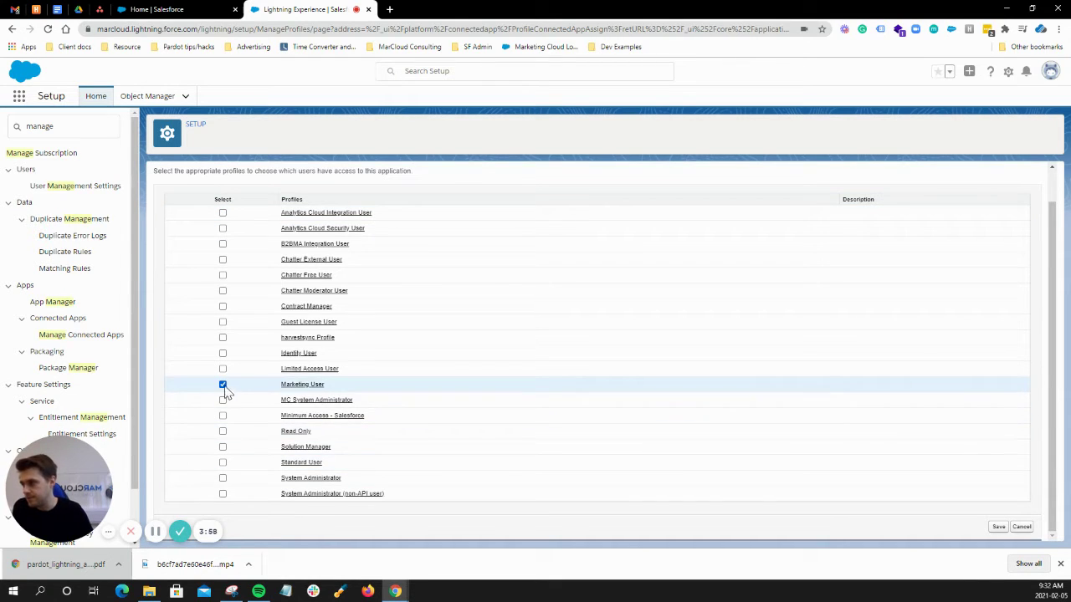
click(223, 478)
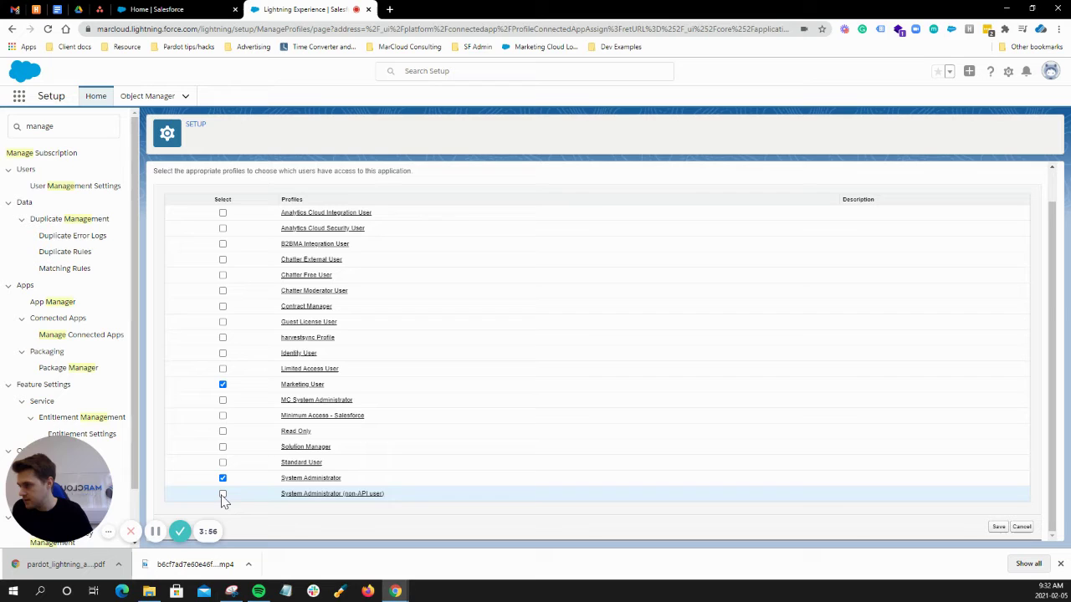
click(222, 493)
click(223, 464)
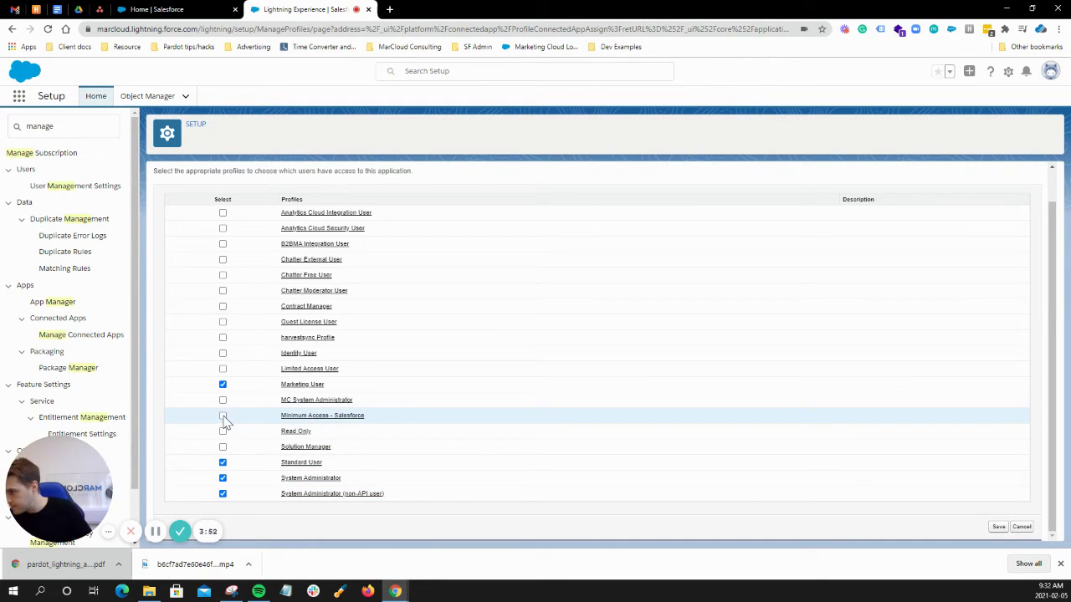
click(222, 415)
click(223, 400)
click(223, 353)
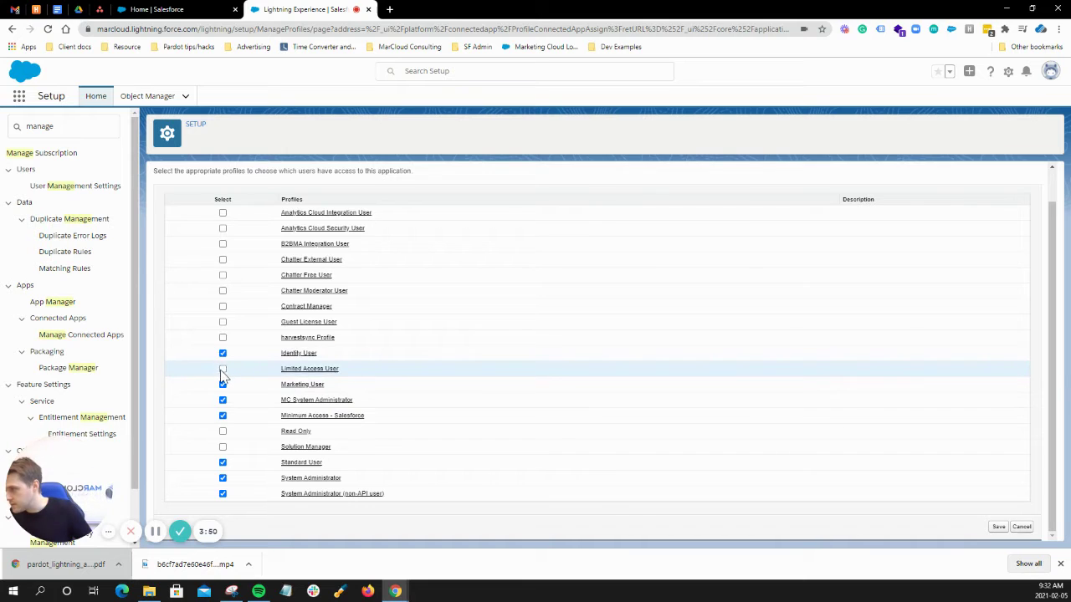
click(222, 368)
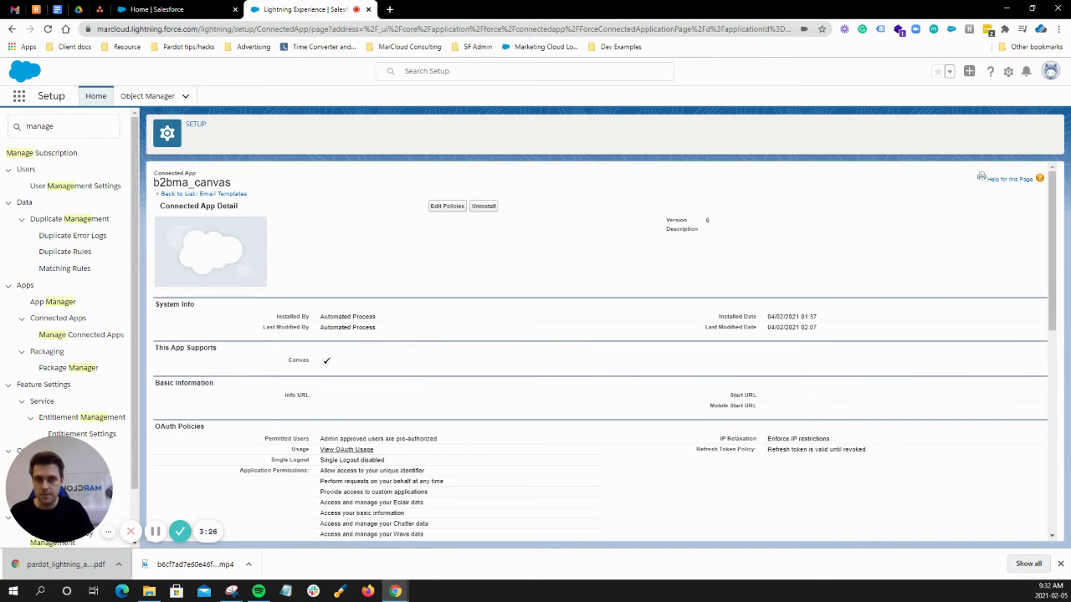
Search setup for "user", go to the Users list and open the record of the user with the Identity User profile.
double_click(55, 126)
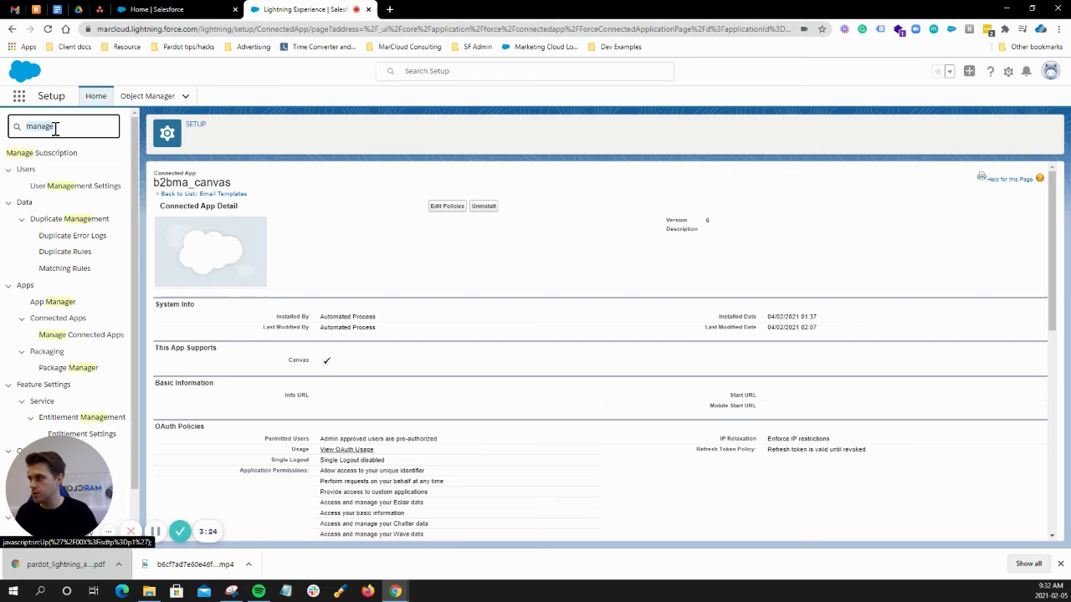
text(user)
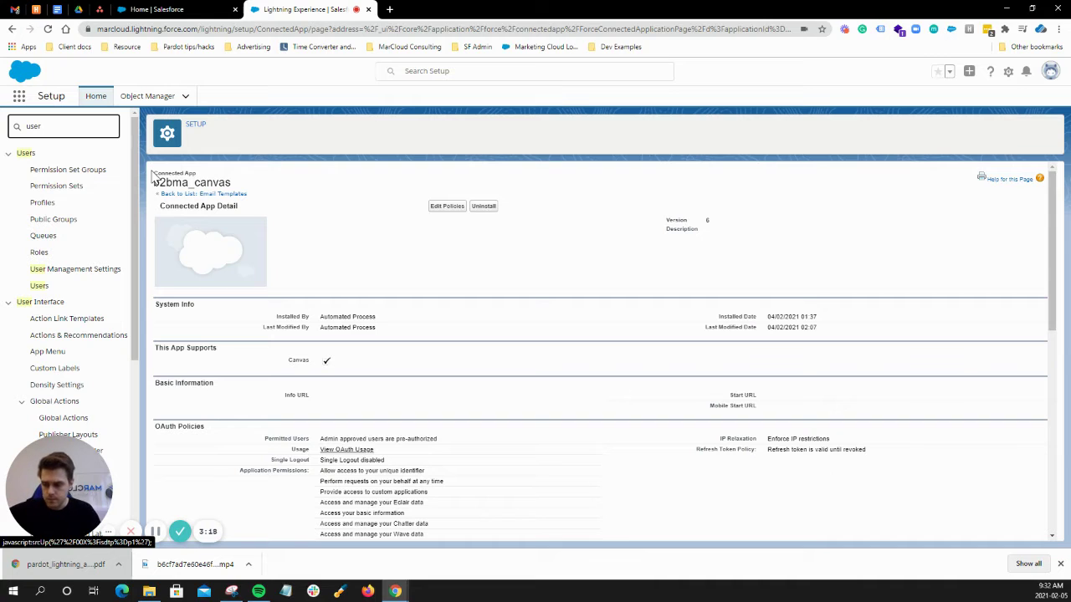
click(40, 286)
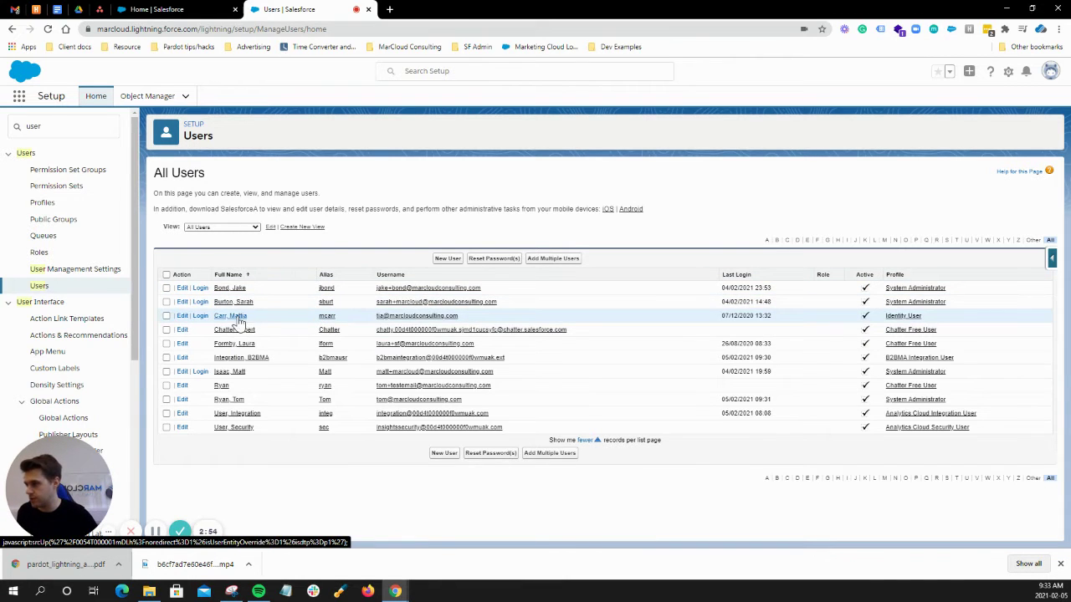
click(241, 317)
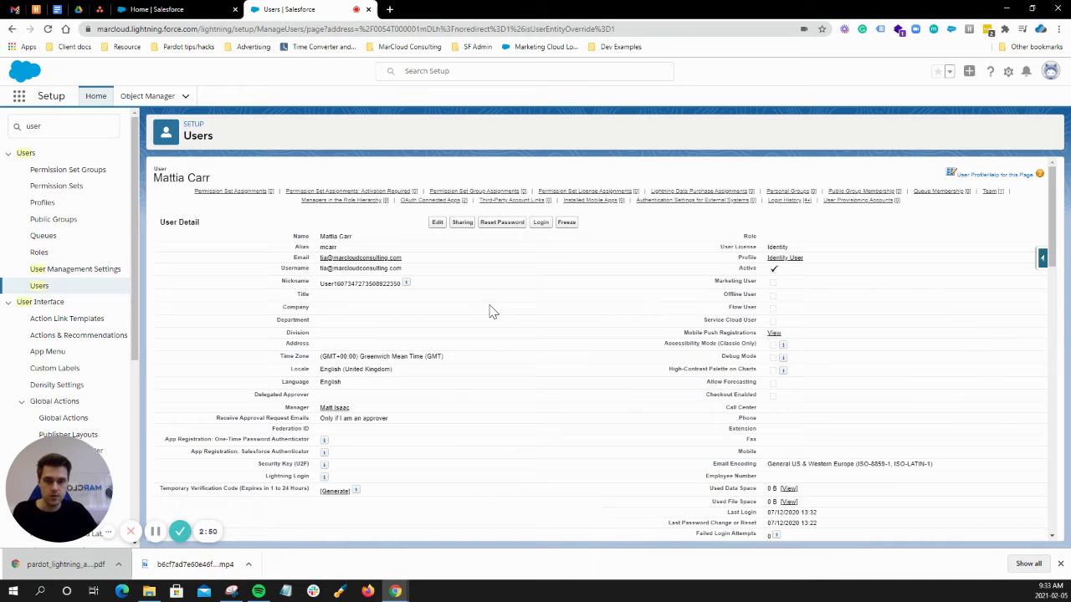
Edit the user's permission set assignments and add the Pardot permission set to the enabled ones.
scroll(518, 335, down, 8)
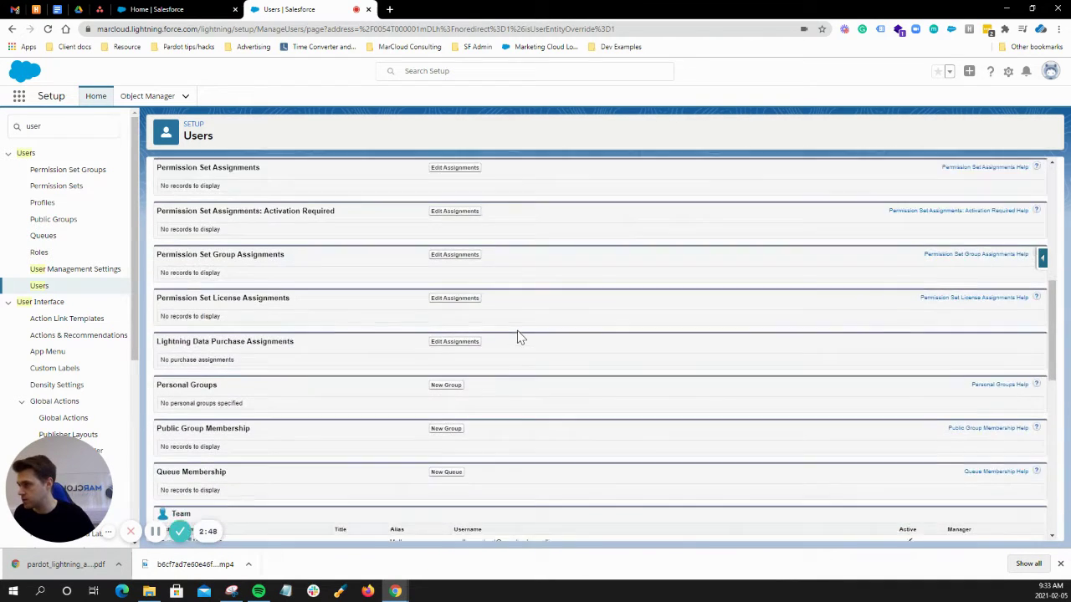
scroll(485, 310, up, 1)
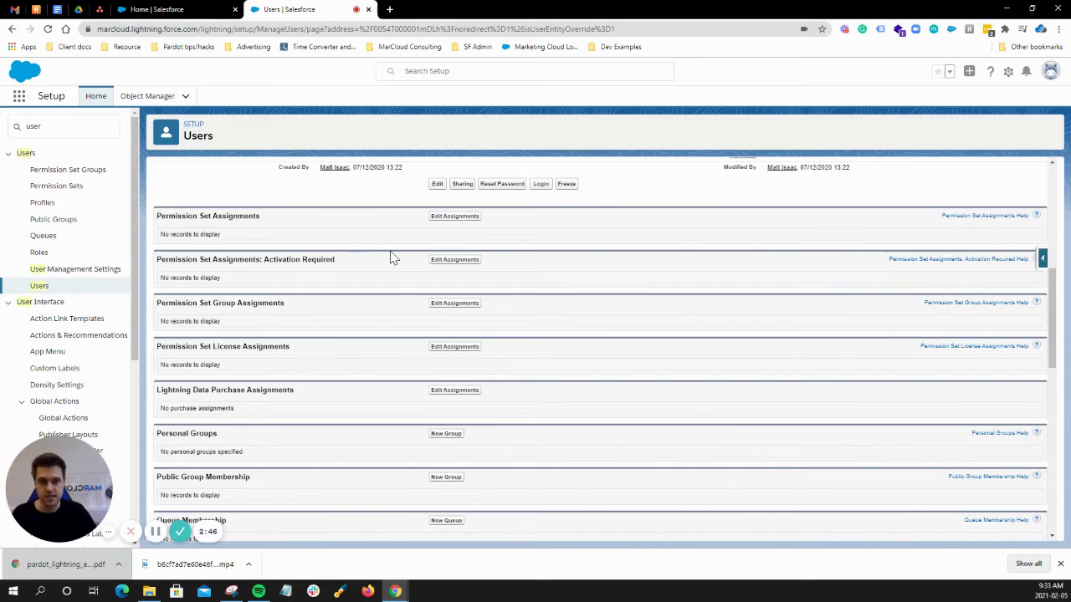
click(455, 216)
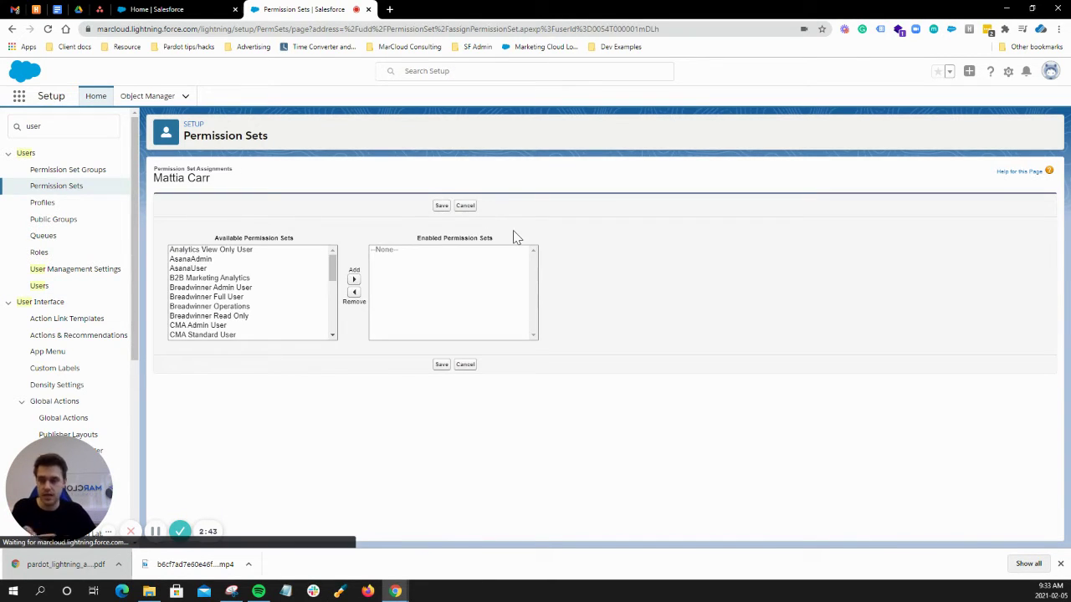
scroll(256, 299, down, 5)
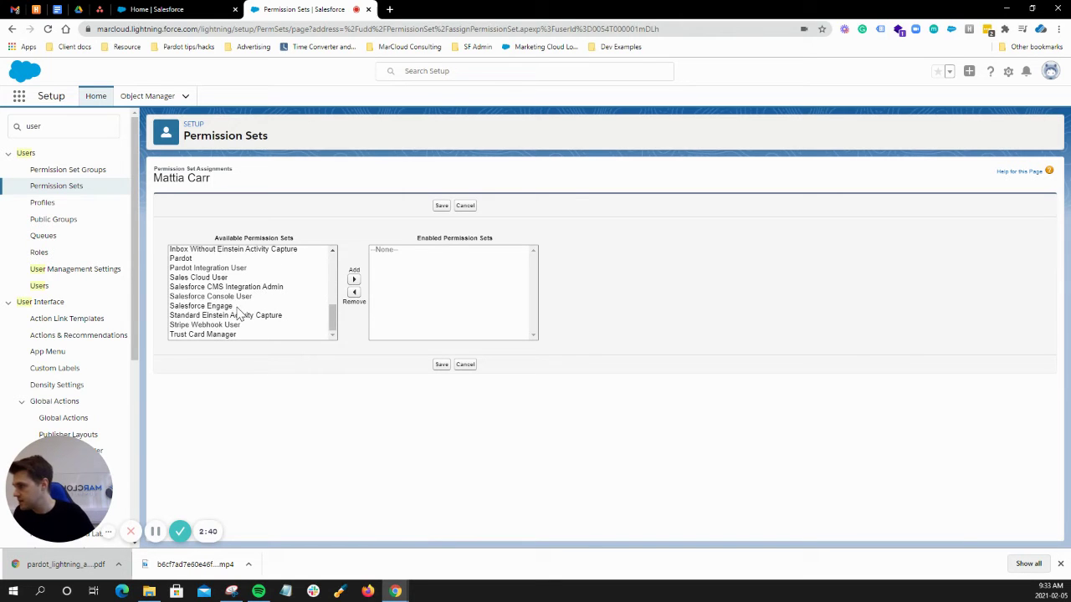
click(201, 258)
click(354, 279)
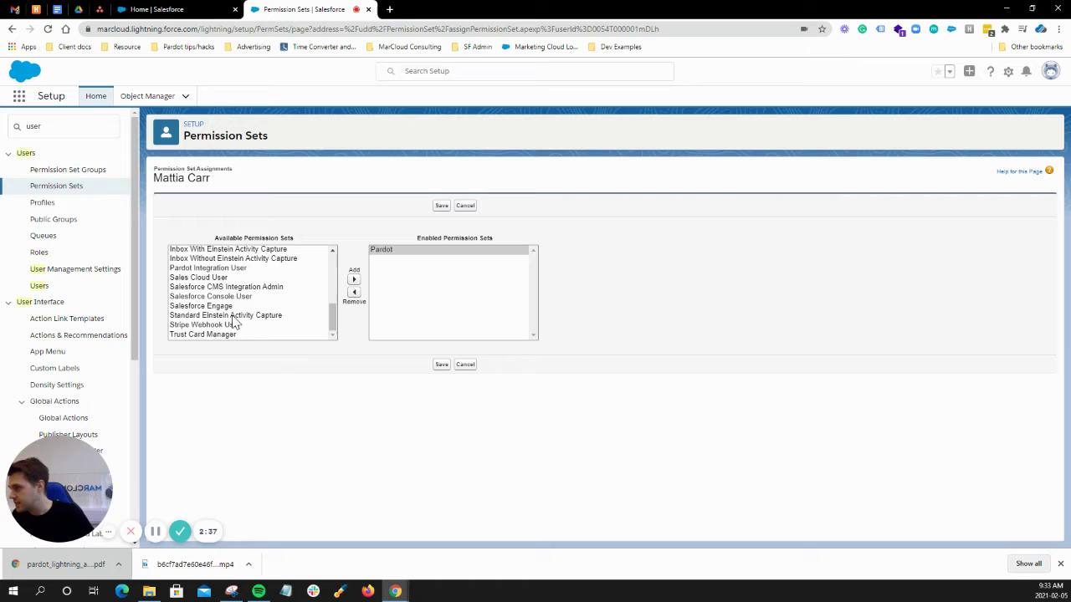
Add the Sales Cloud User permission set to the user's enabled sets and save the assignments.
scroll(236, 318, up, 5)
scroll(211, 276, up, 2)
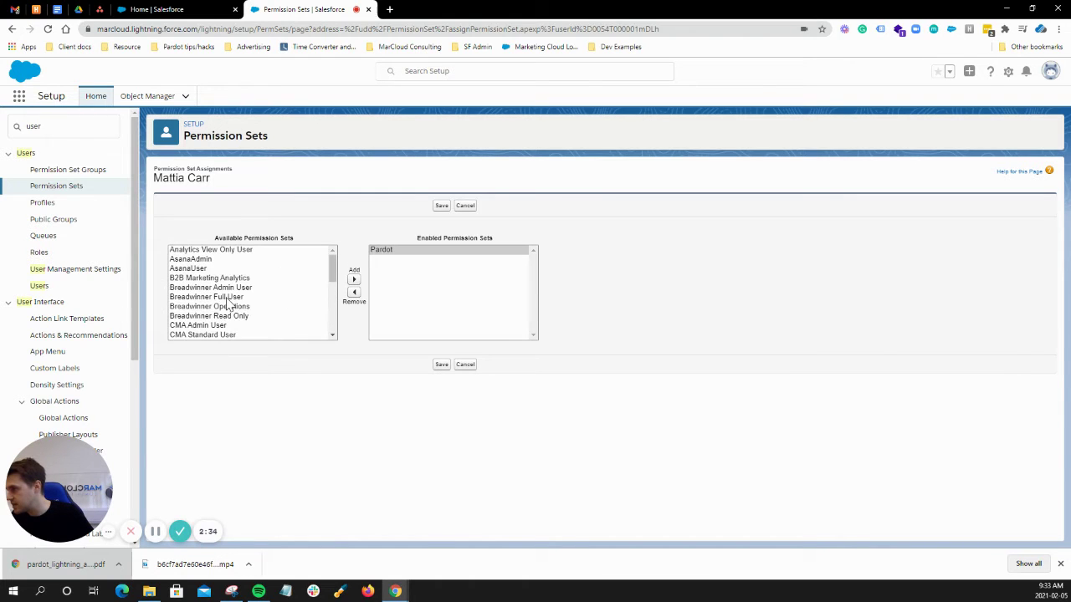
scroll(231, 311, down, 6)
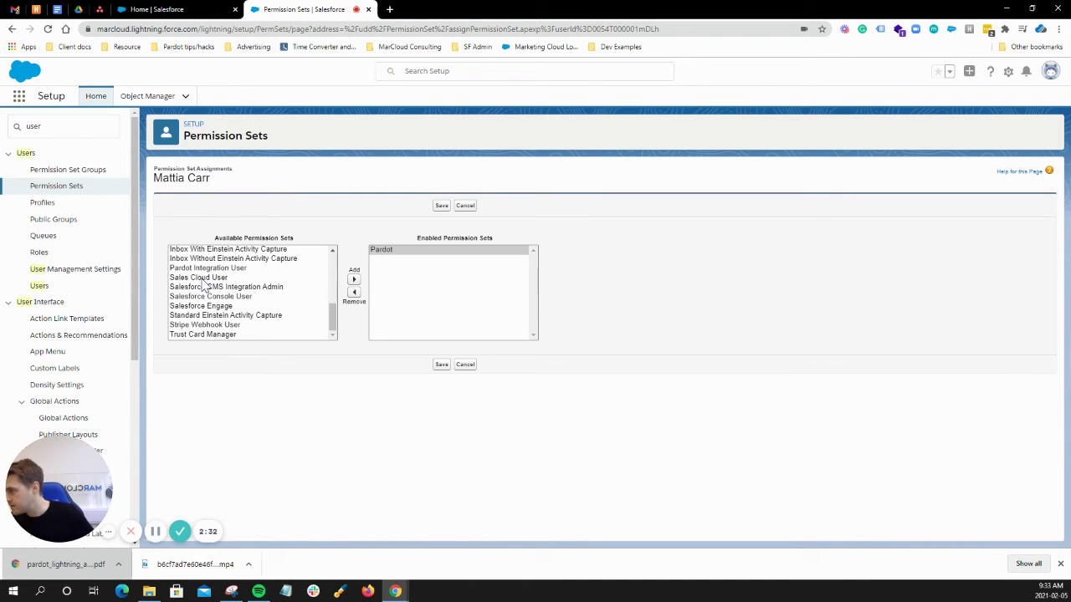
click(203, 279)
click(354, 280)
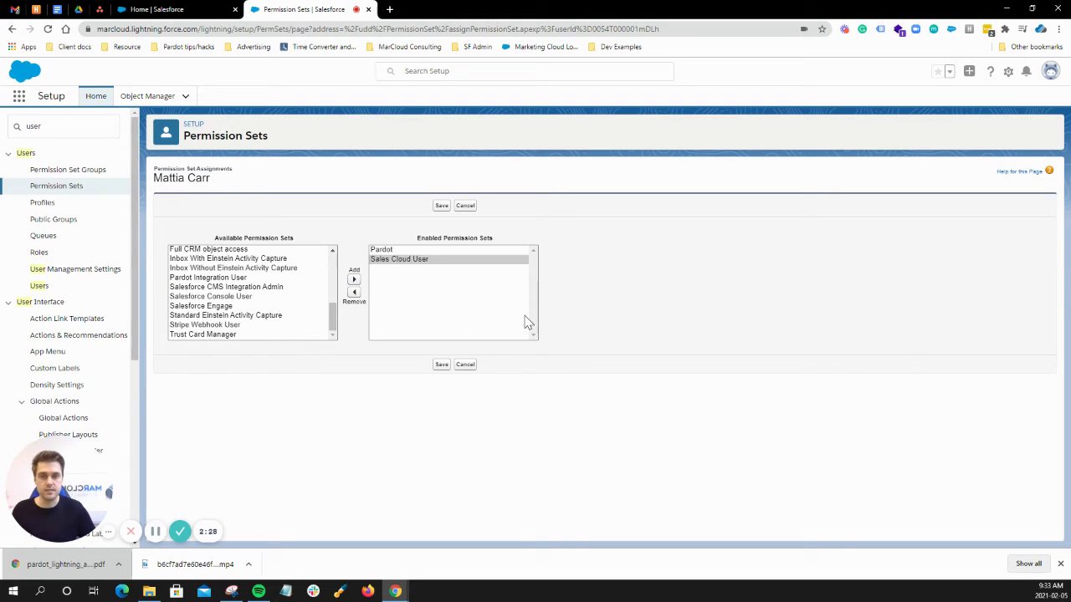
click(443, 366)
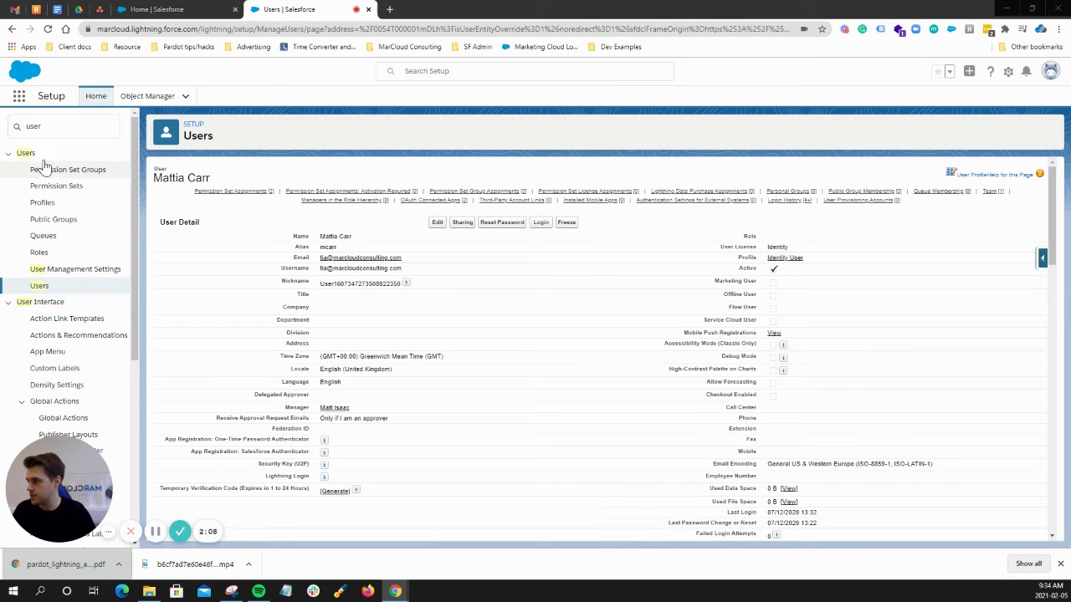
Search setup for "app mana", open the App Manager and locate the Pardot apps in the list.
double_click(53, 133)
text(app mana)
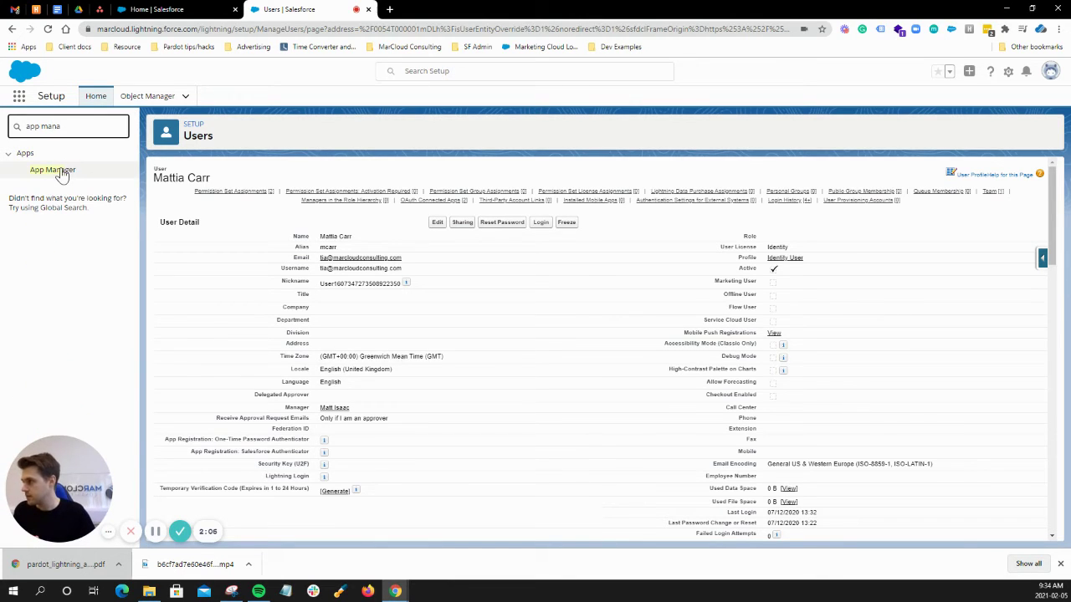
click(59, 170)
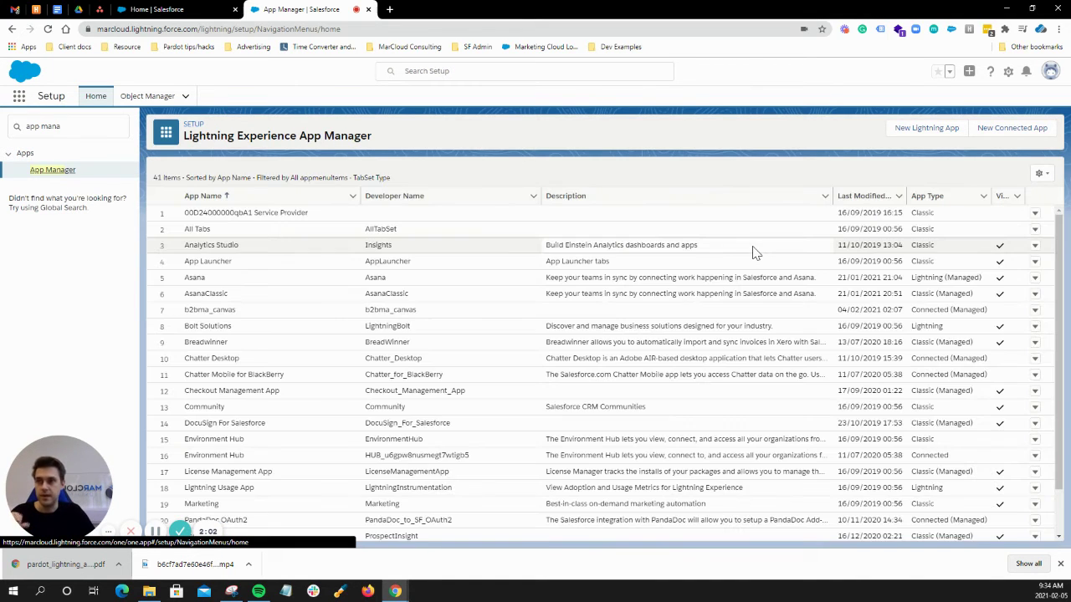
scroll(557, 354, down, 4)
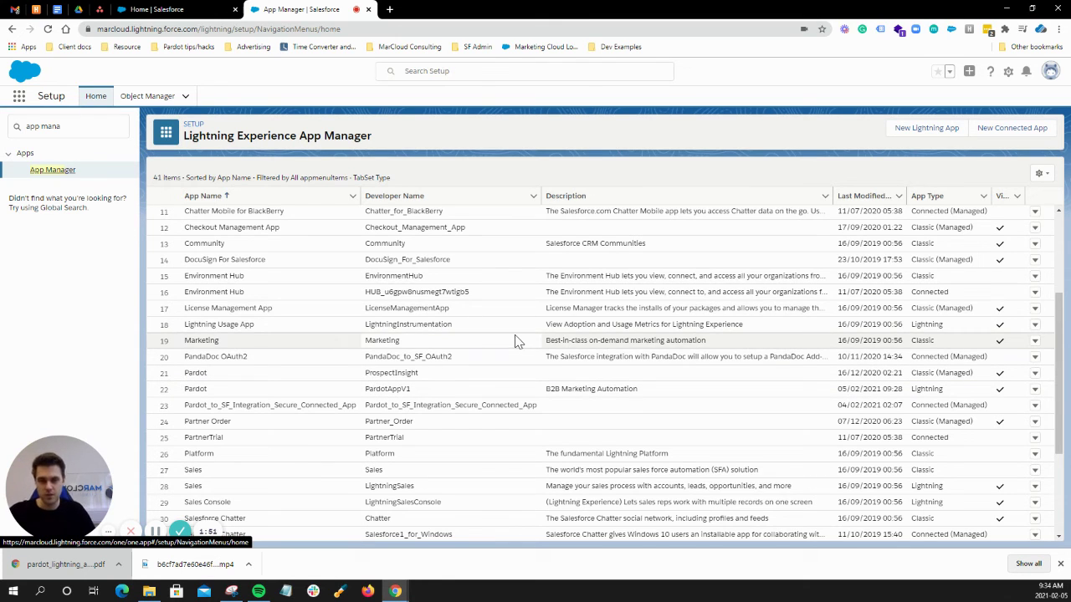
Search the App Launcher for "pard" to check which Pardot apps are offered, and close it.
click(18, 96)
text(pard)
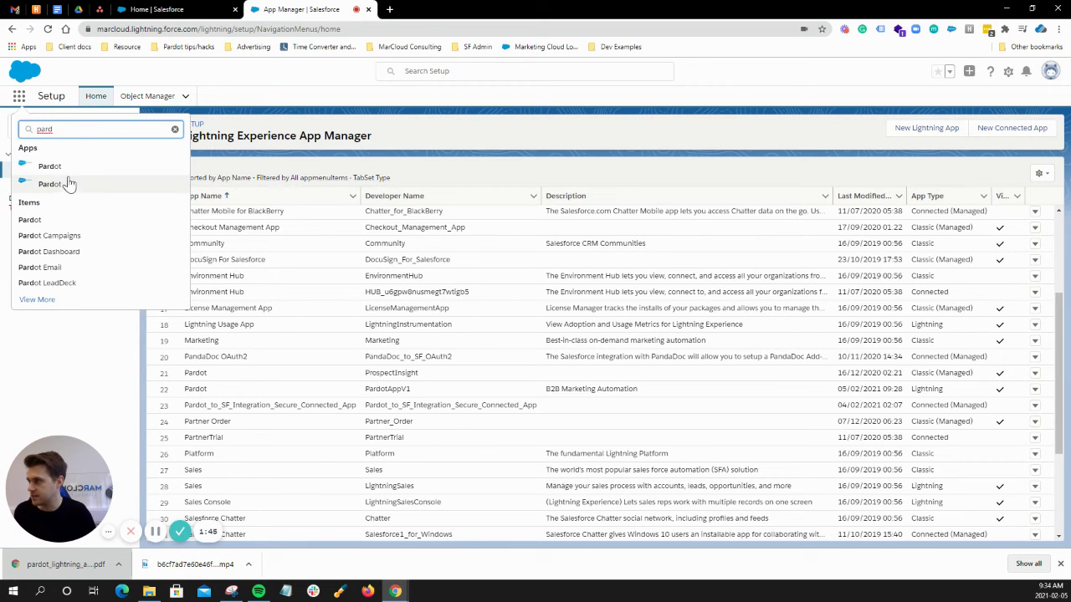
key(Escape)
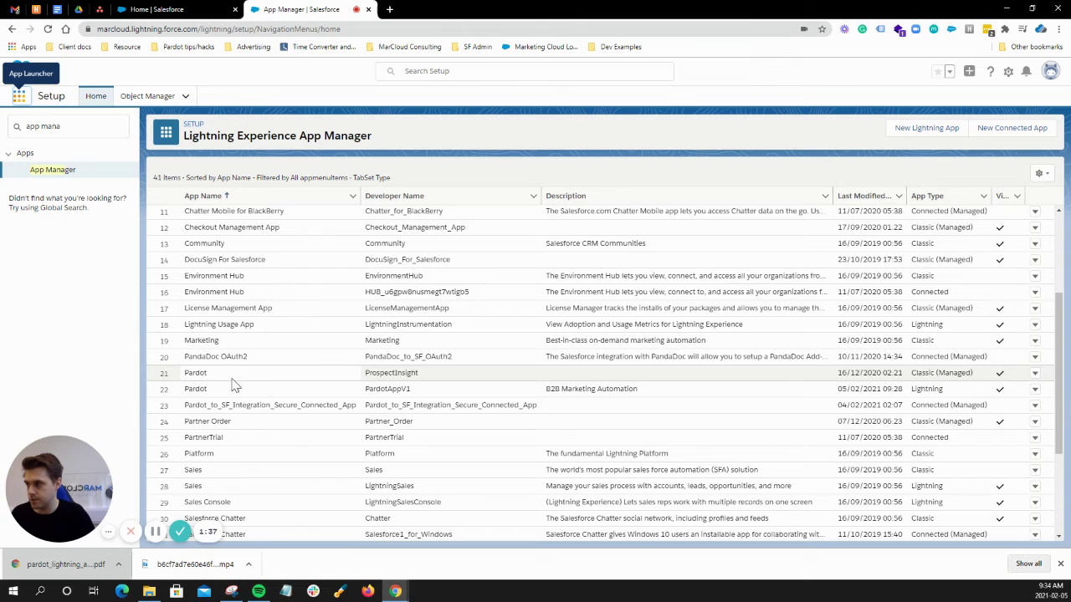
Open the classic Pardot app (developer name ProspectInsight) for editing and go to its Assign to Profiles table.
click(1037, 377)
click(1001, 399)
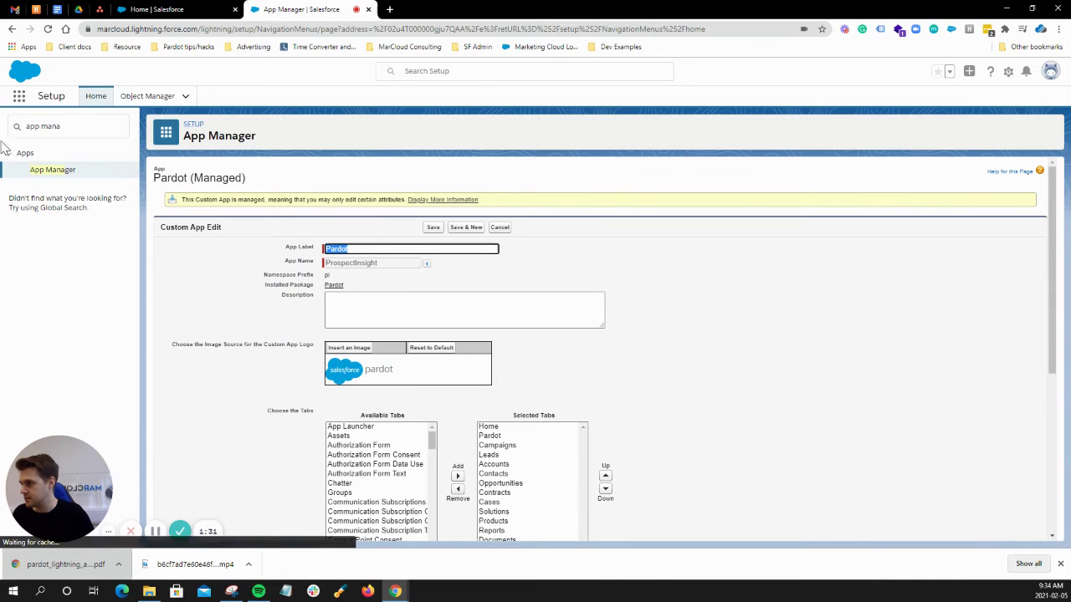
scroll(739, 376, down, 4)
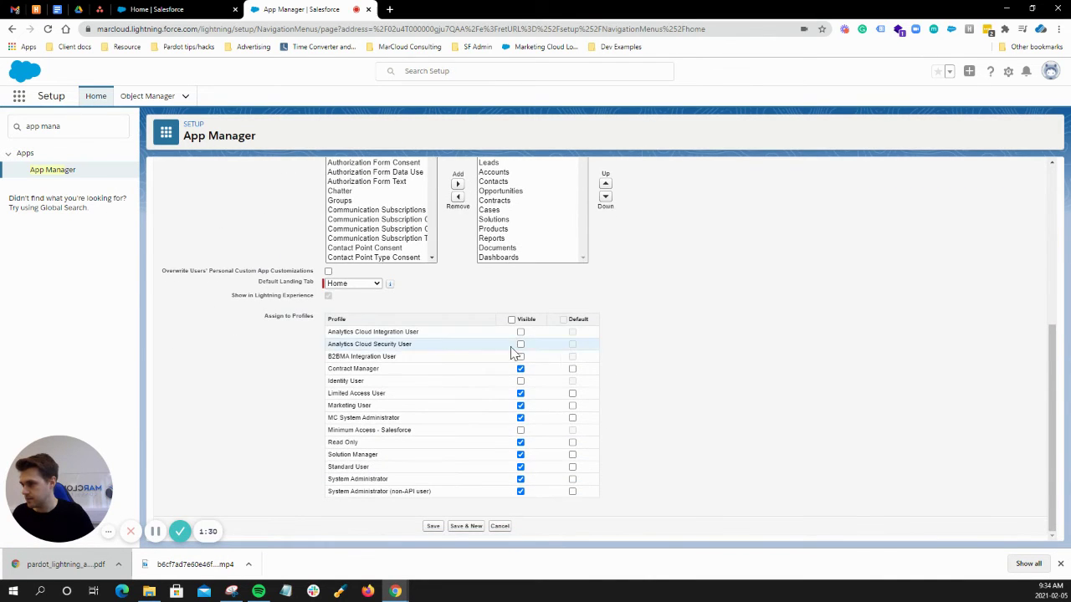
Clear the classic Pardot app's visibility for every profile and save the app.
double_click(512, 320)
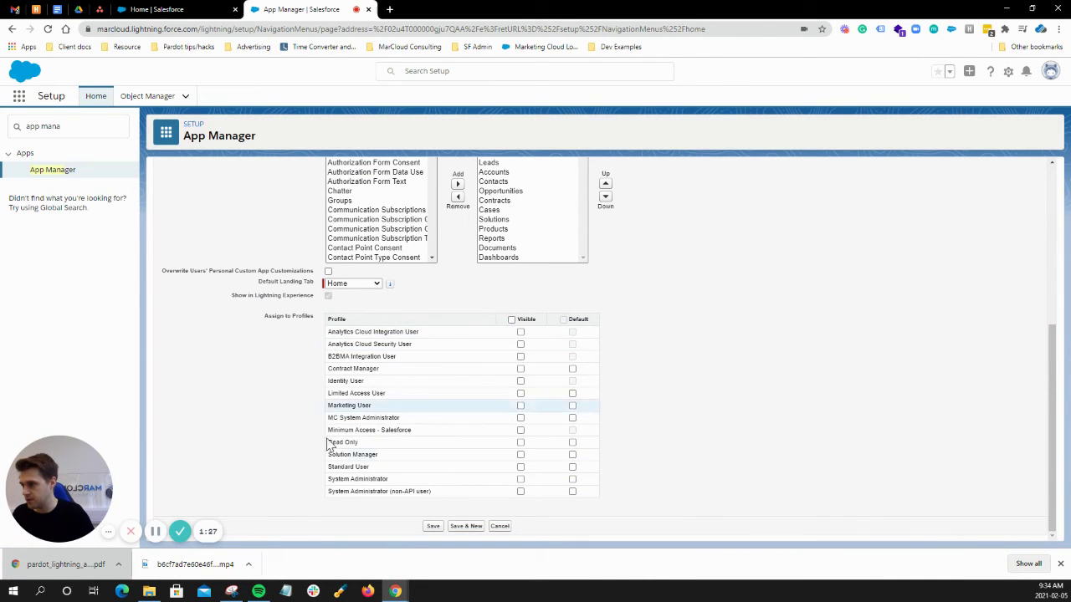
click(433, 526)
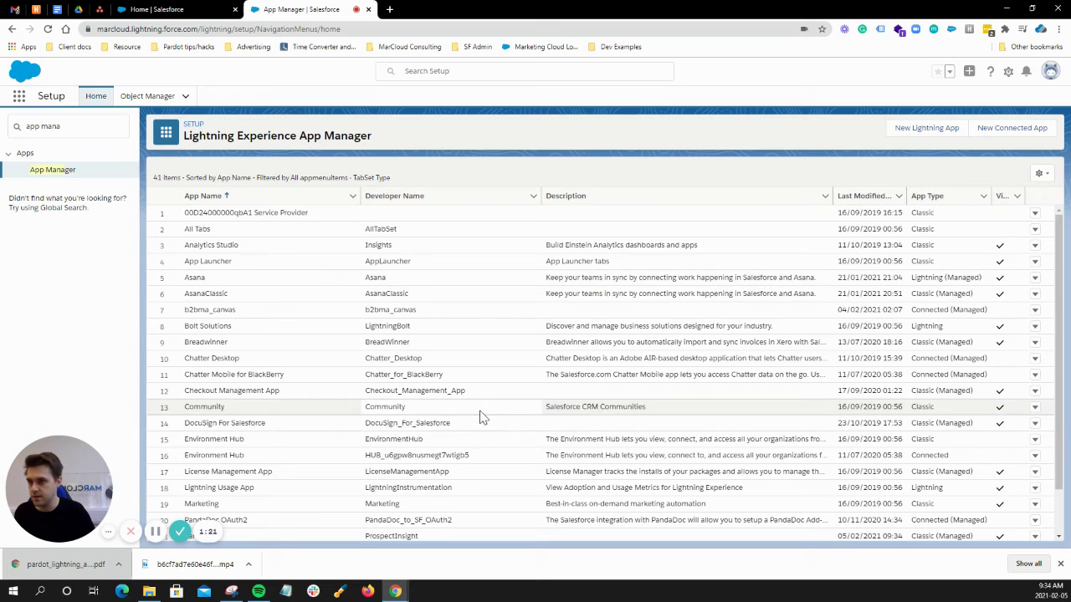
Review the Pardot entries in the App Manager list, search the App Launcher for "pard" to check the offered apps, and close it.
scroll(518, 423, down, 1)
scroll(541, 429, down, 2)
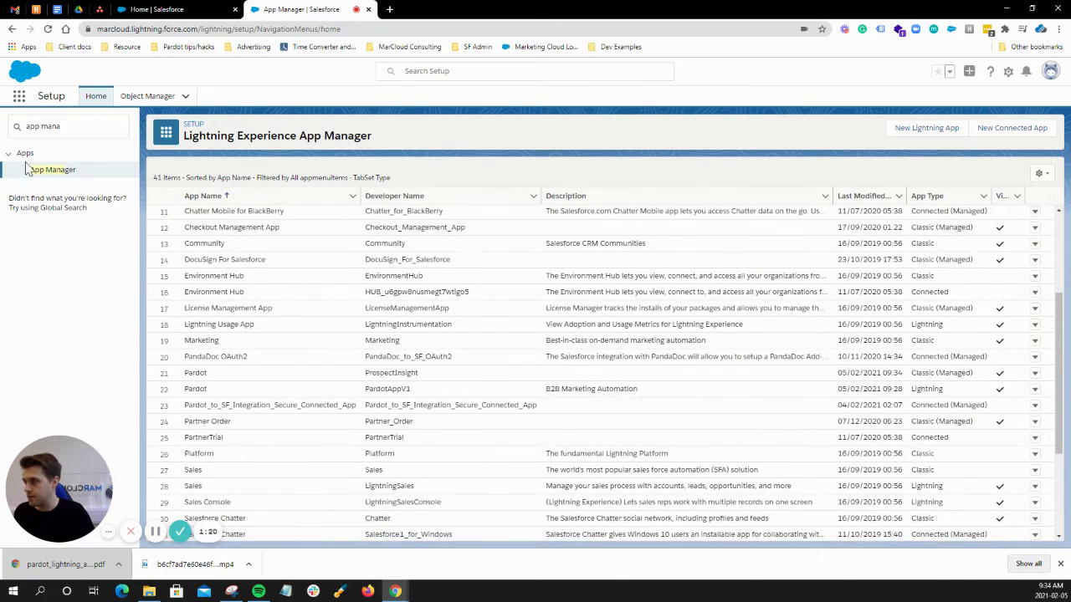
click(19, 98)
text(pard)
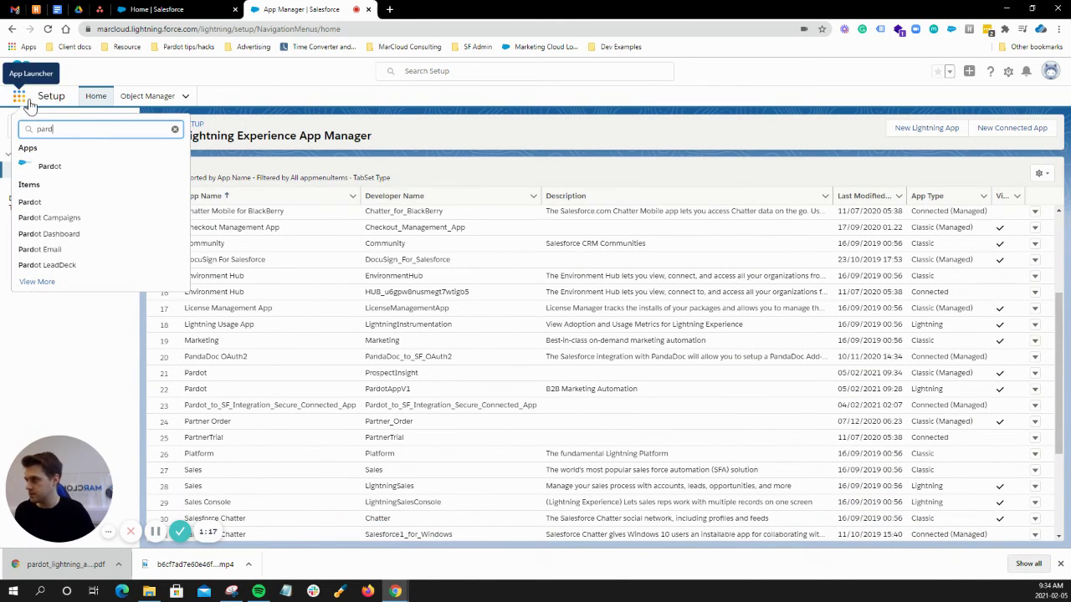
key(Escape)
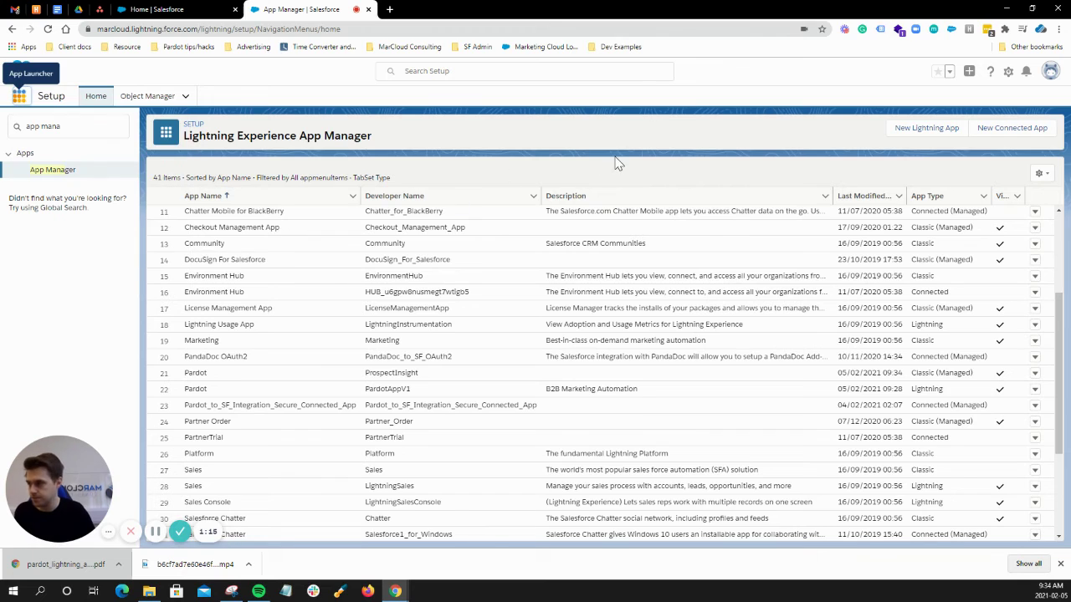
Open the Lightning Pardot app (developer name PardotAppV1) for editing, review which user profiles can access it, and return to the App Manager.
click(1034, 391)
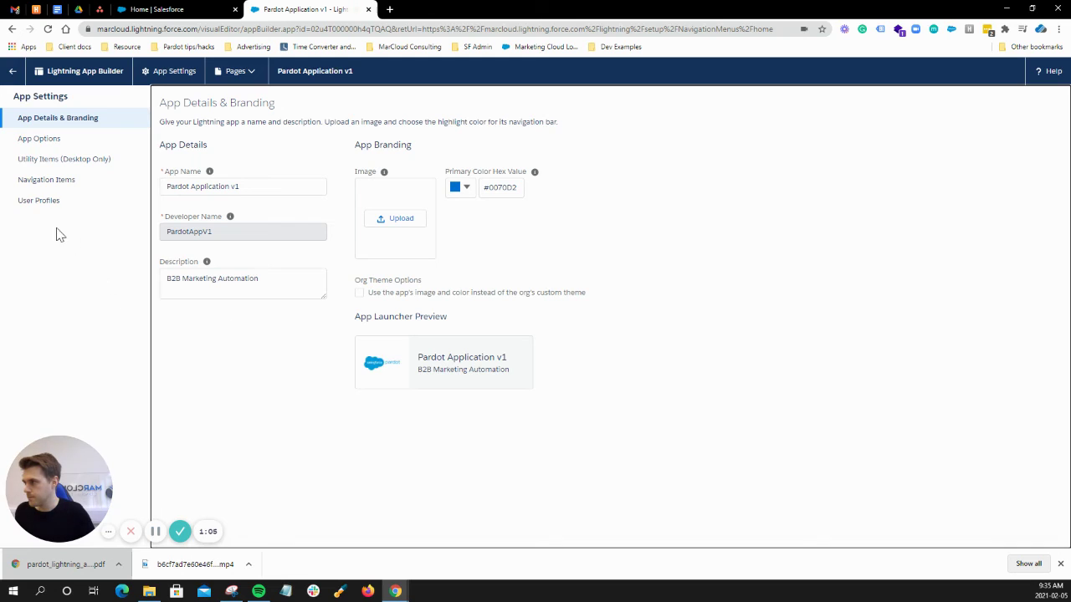
click(42, 200)
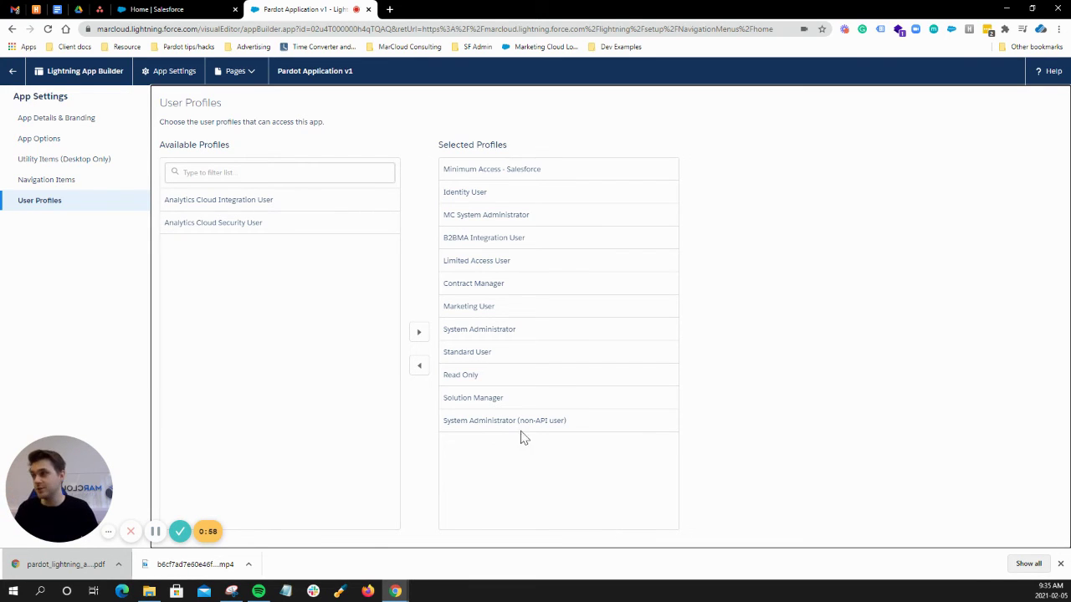
click(13, 71)
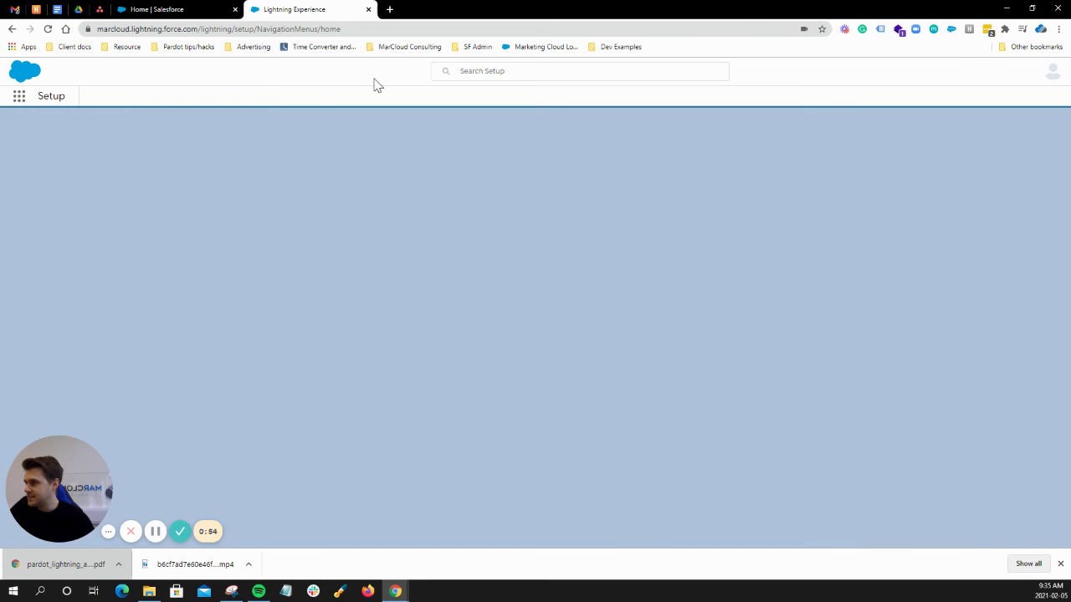
Switch to the Salesforce Home browser tab, search the App Launcher for "pard" and open the Pardot app.
click(159, 9)
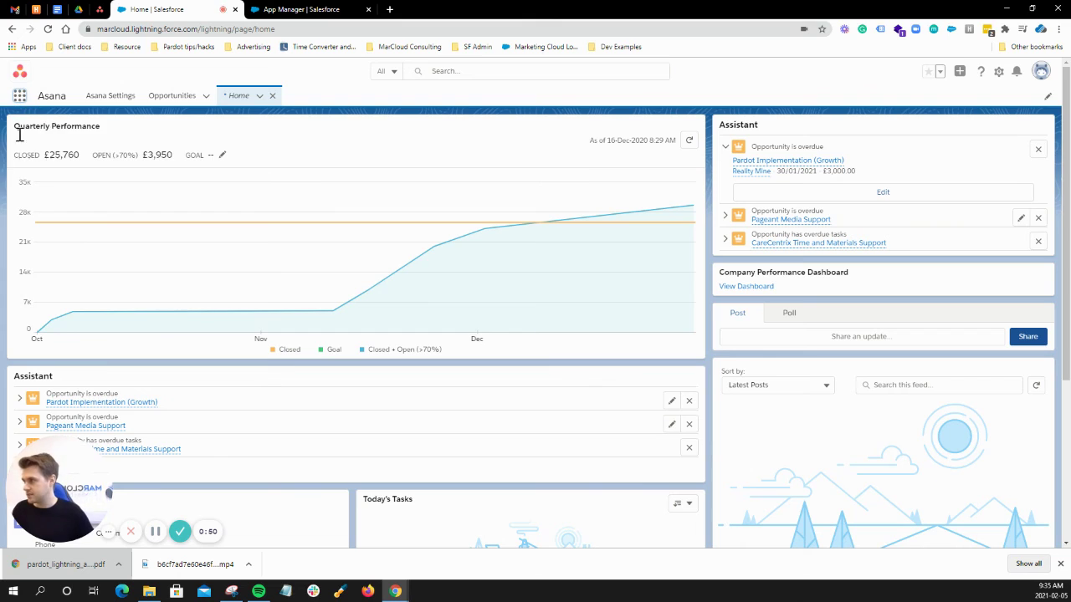
text(pard)
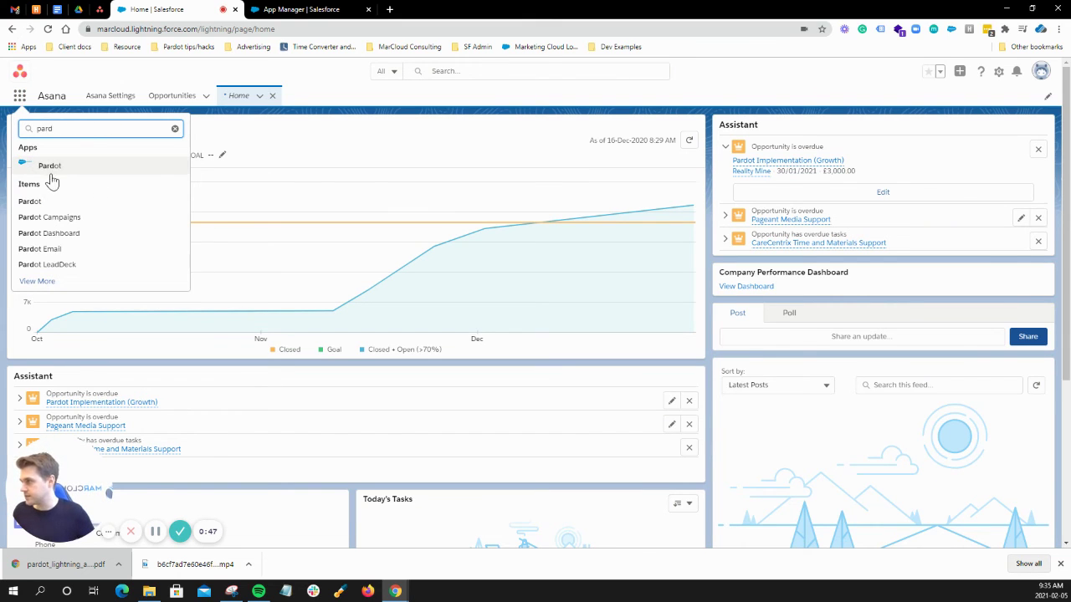
click(52, 168)
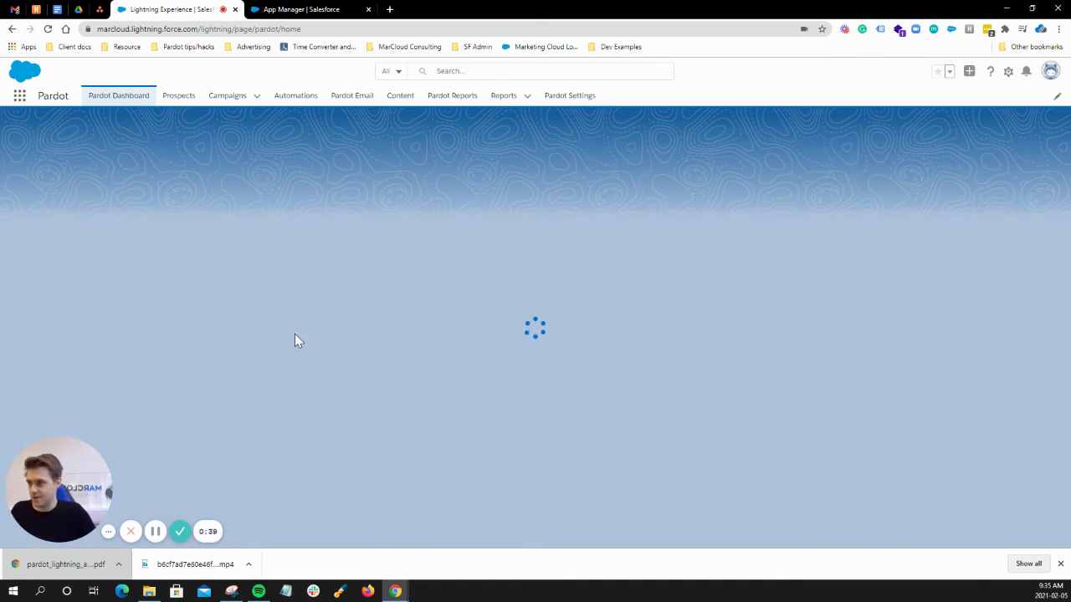
Return to the App Manager browser tab, open the Lightning Pardot app (PardotAppV1) for editing and show its Navigation Items settings.
click(309, 10)
scroll(782, 379, down, 2)
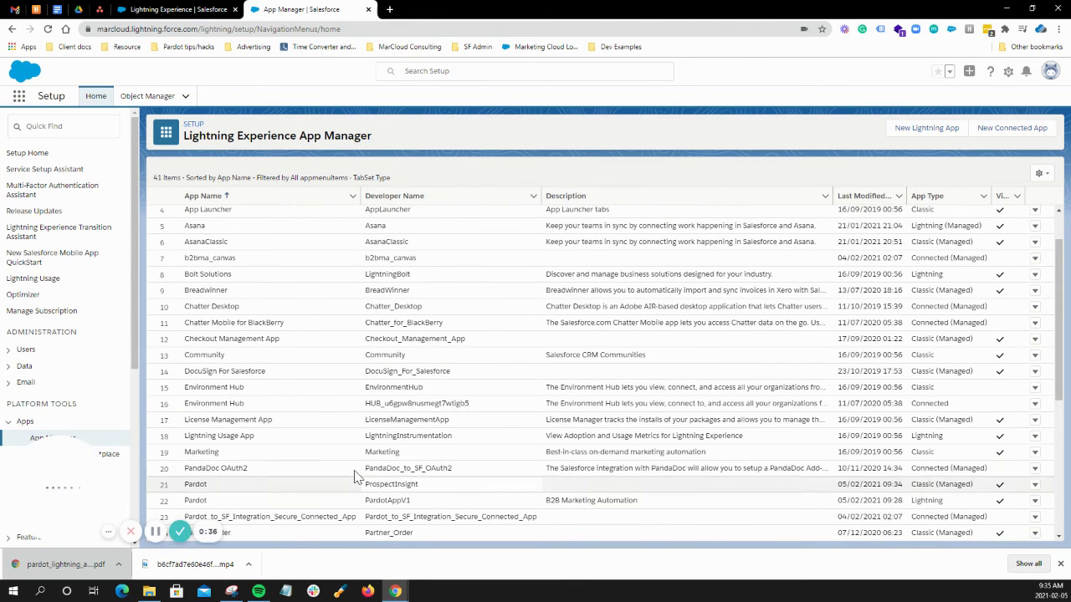
scroll(490, 446, down, 3)
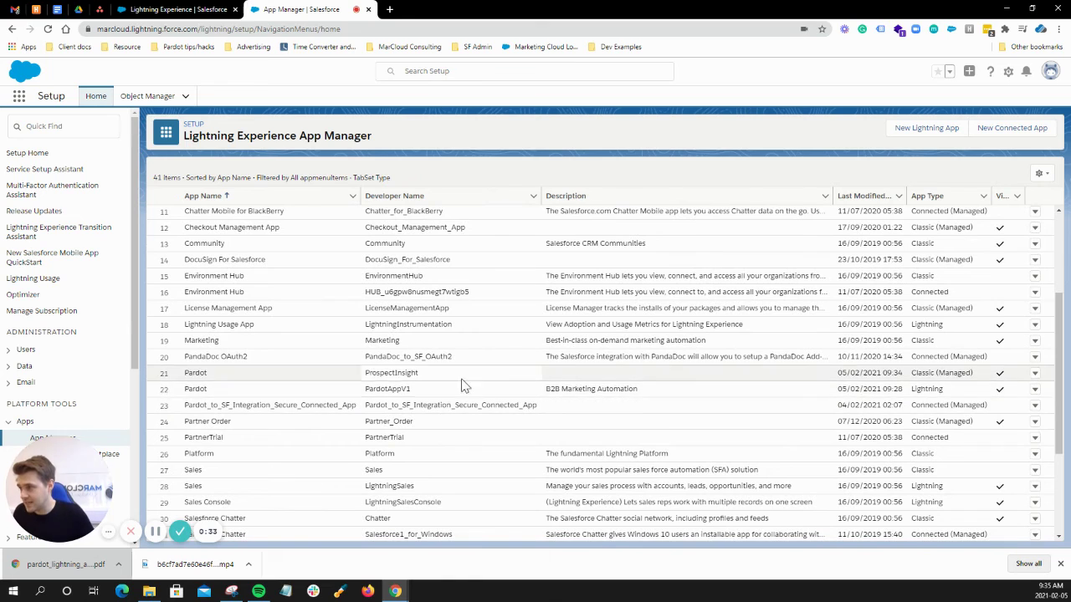
click(1035, 392)
click(1012, 410)
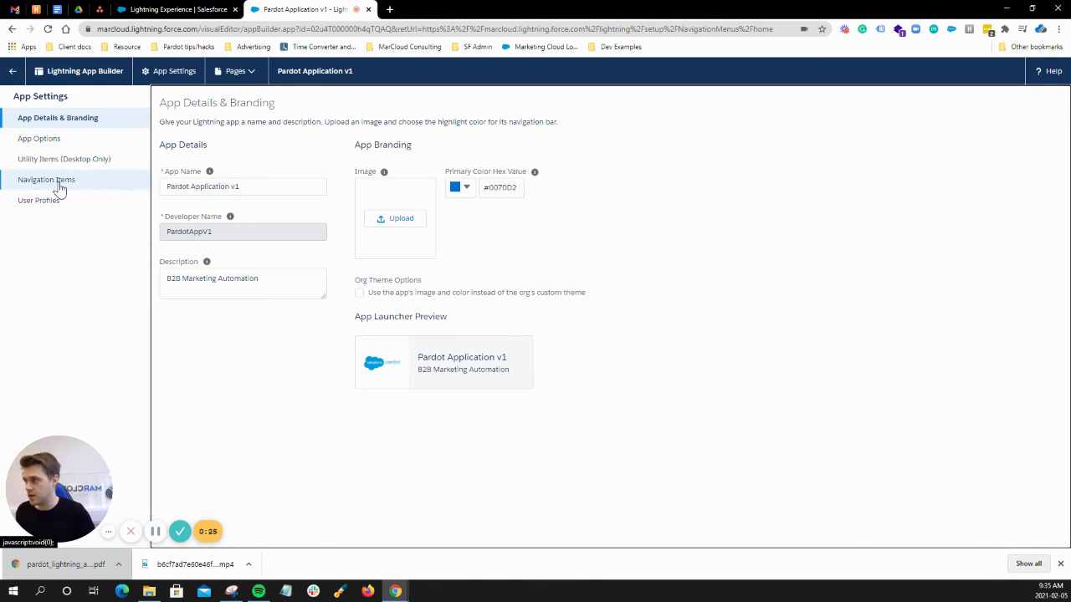
click(59, 184)
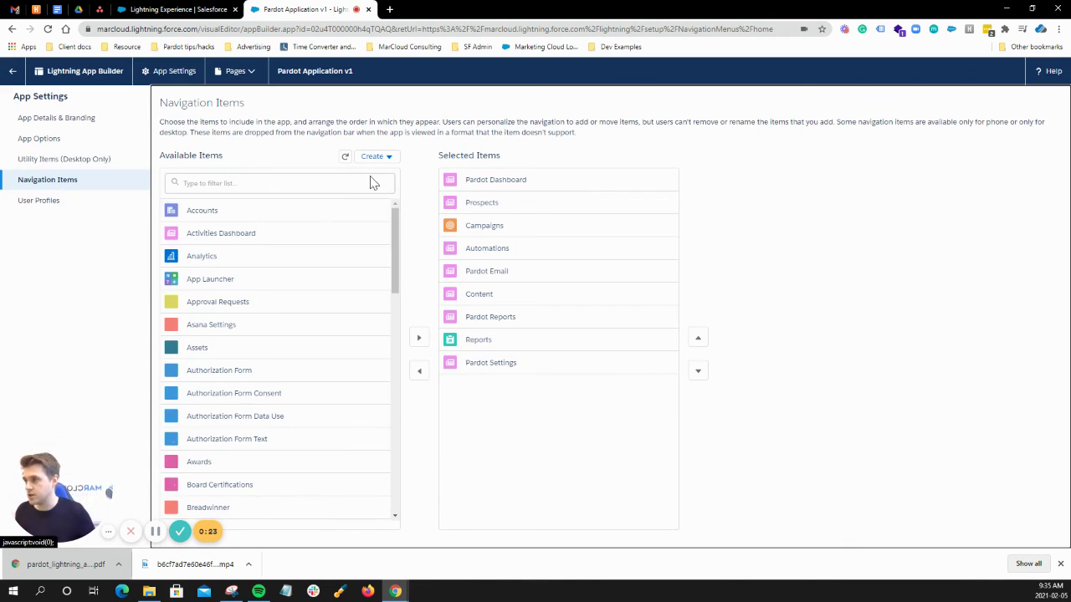
Filter the available navigation items by "camp" and add Pardot Campaigns to the app's selected items.
click(241, 184)
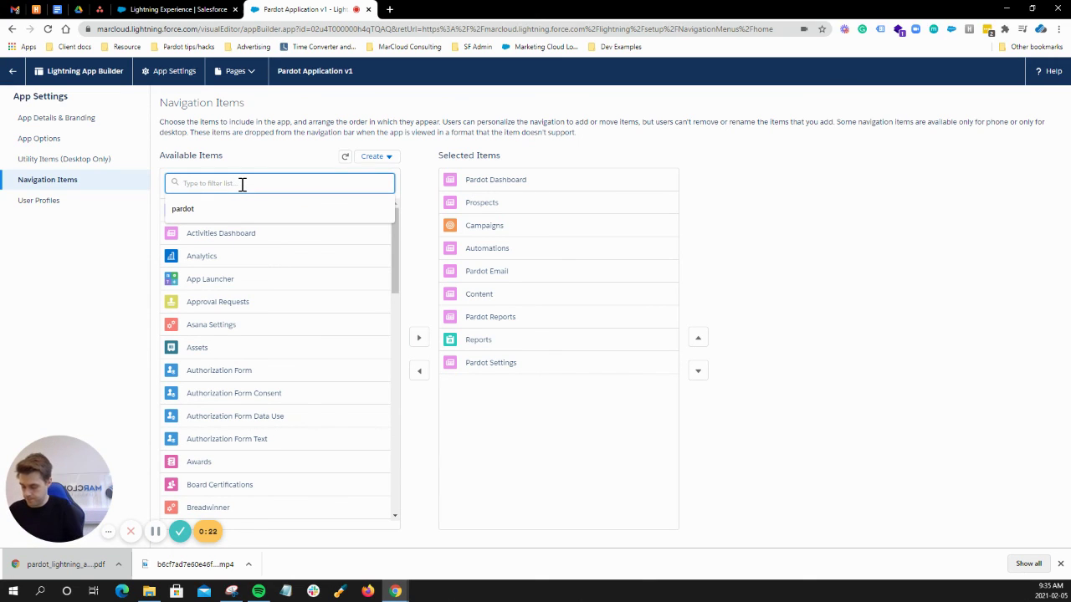
text(camp)
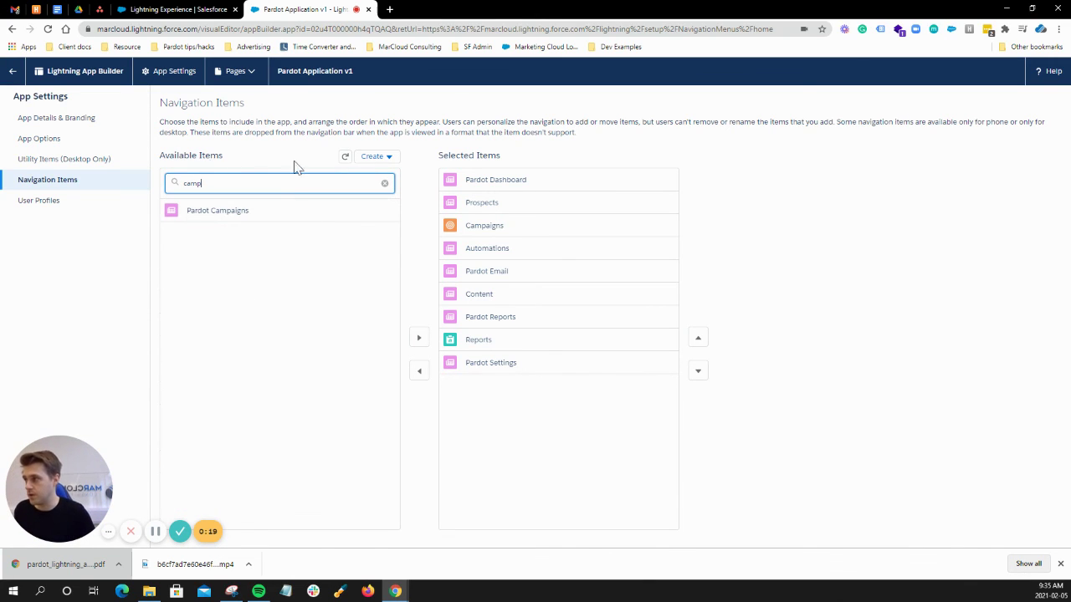
click(226, 211)
click(419, 339)
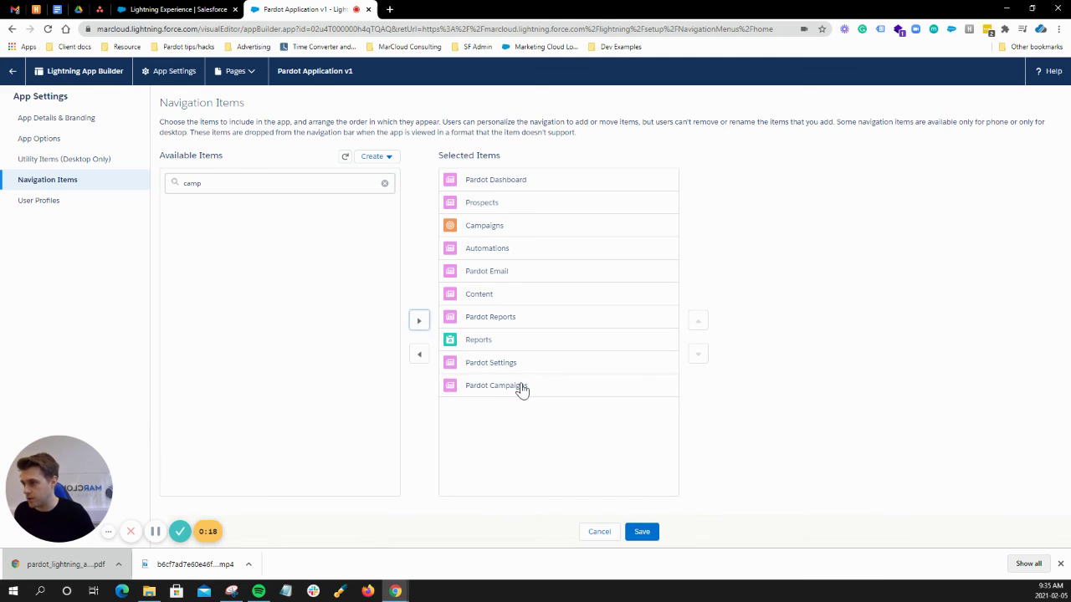
Move Pardot Campaigns up the selected navigation items until it sits directly below Campaigns.
click(699, 323)
click(699, 323)
click(699, 322)
click(699, 322)
click(698, 322)
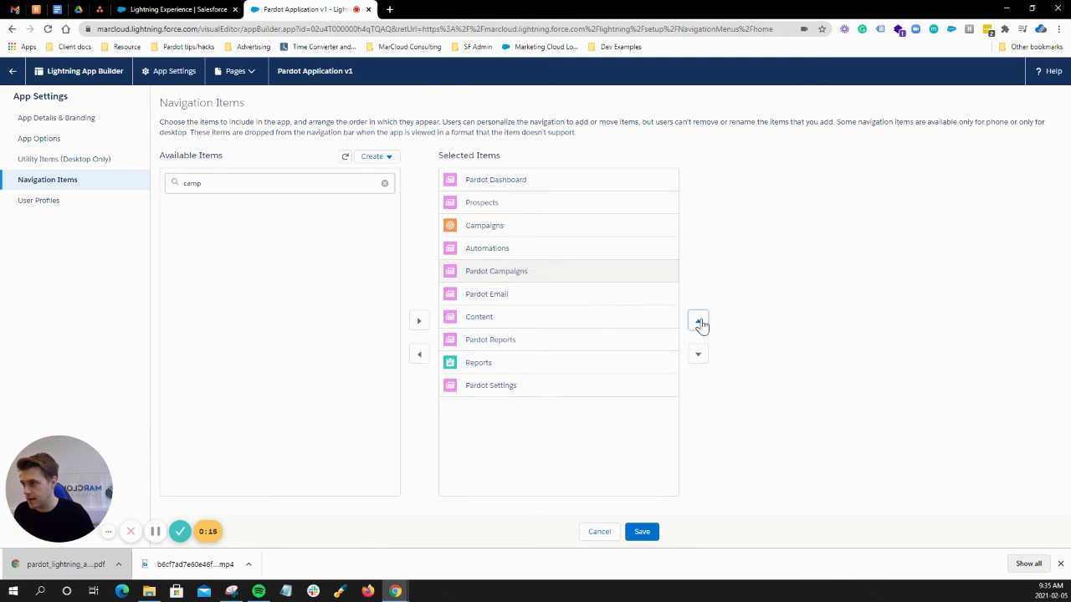
click(699, 322)
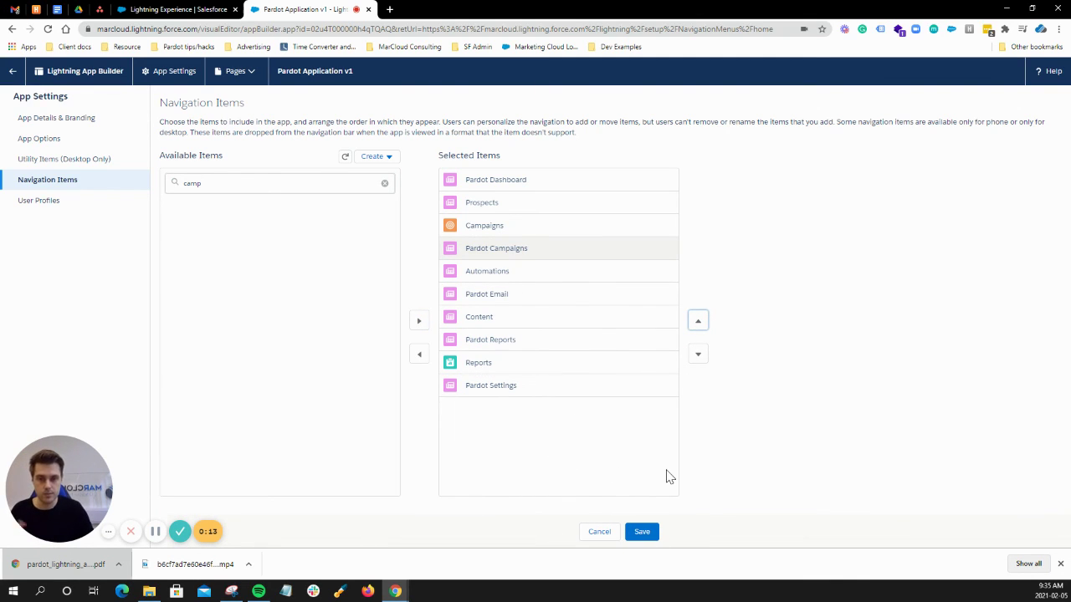